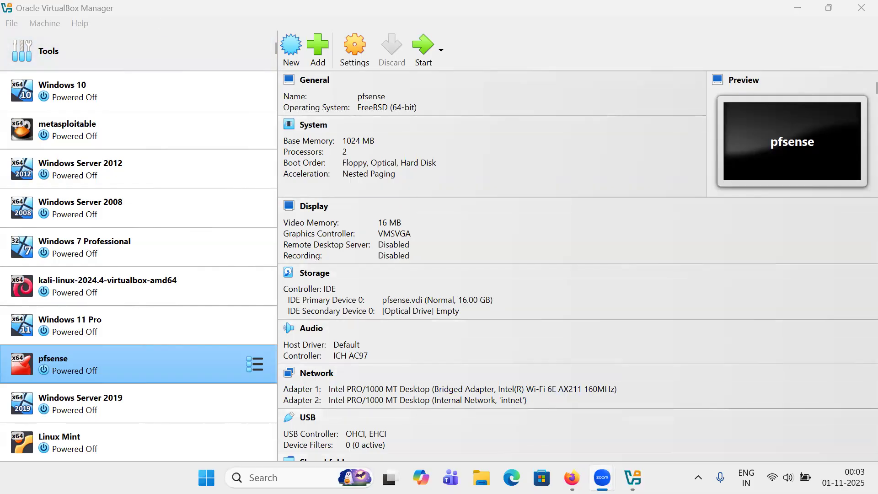
# In Firefox, open the ipsec-dev/pfsense-iso GitHub releases page and scroll to the pfSense-CE-2.7.2 ISO asset
pyautogui.moveTo(602, 477)
pyautogui.moveTo(571, 477)
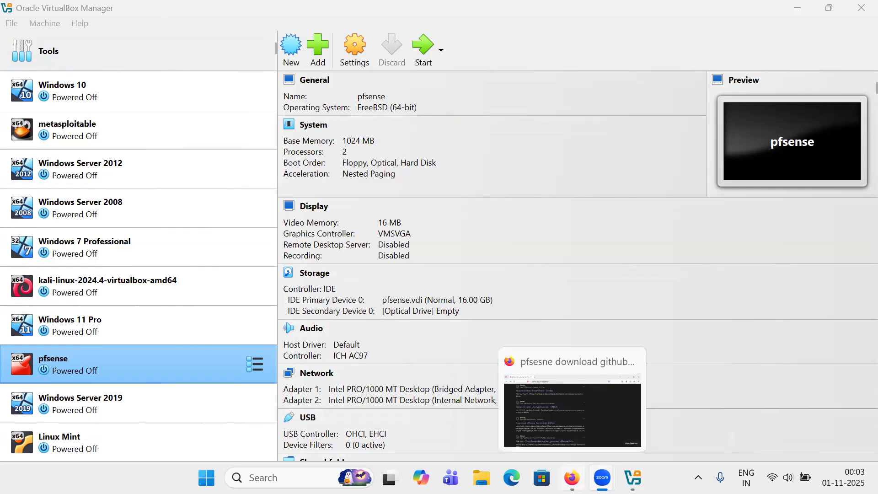
pyautogui.click(572, 478)
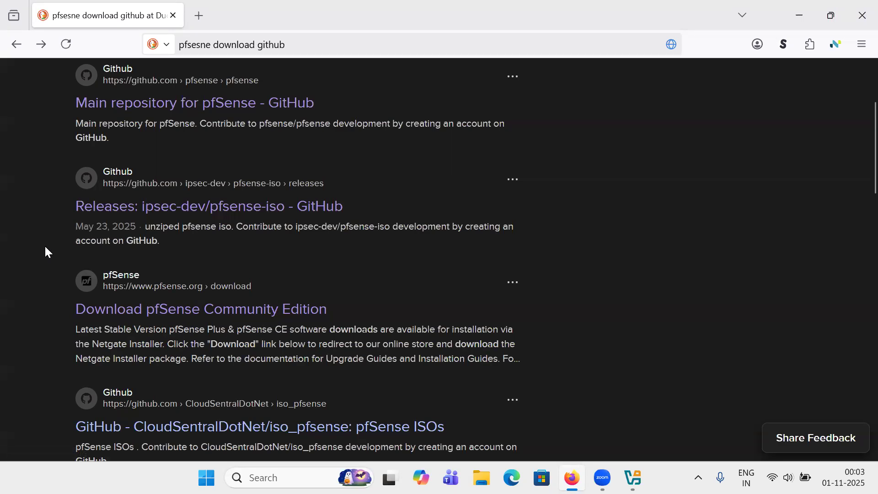
pyautogui.scroll(2, 45, 252)
pyautogui.scroll(2, 186, 239)
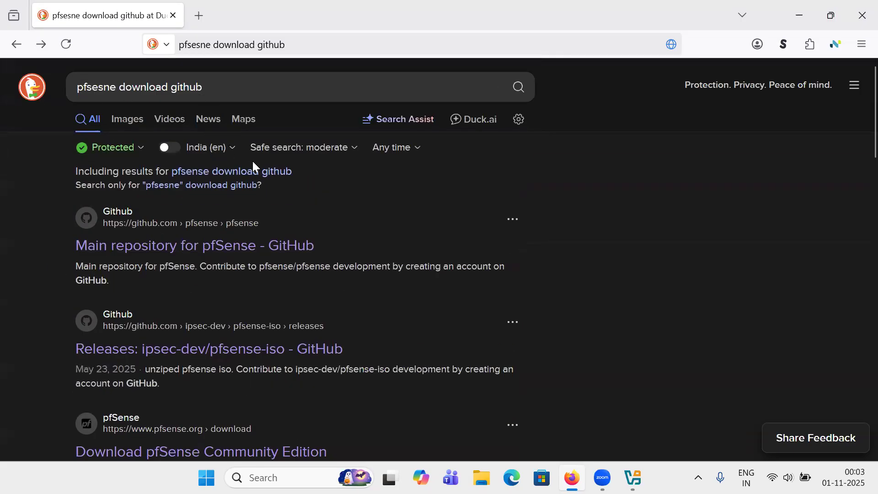
pyautogui.scroll(-1, 268, 250)
pyautogui.scroll(-1, 268, 251)
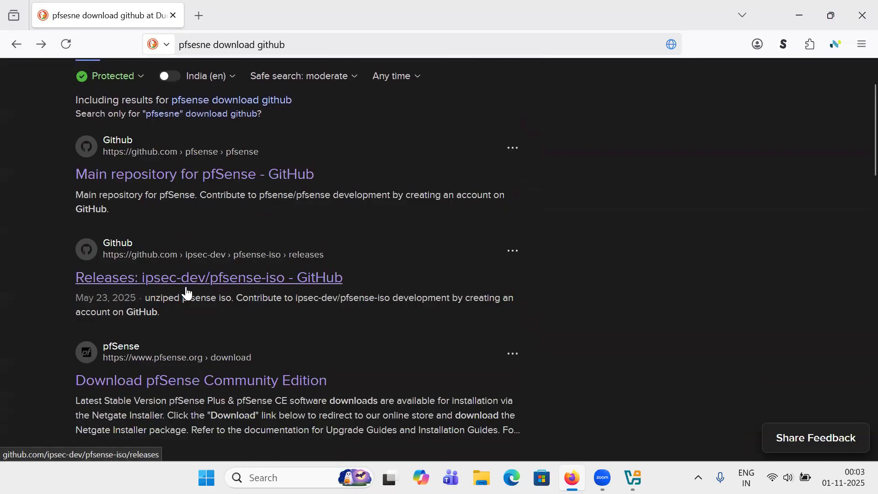
pyautogui.click(216, 284)
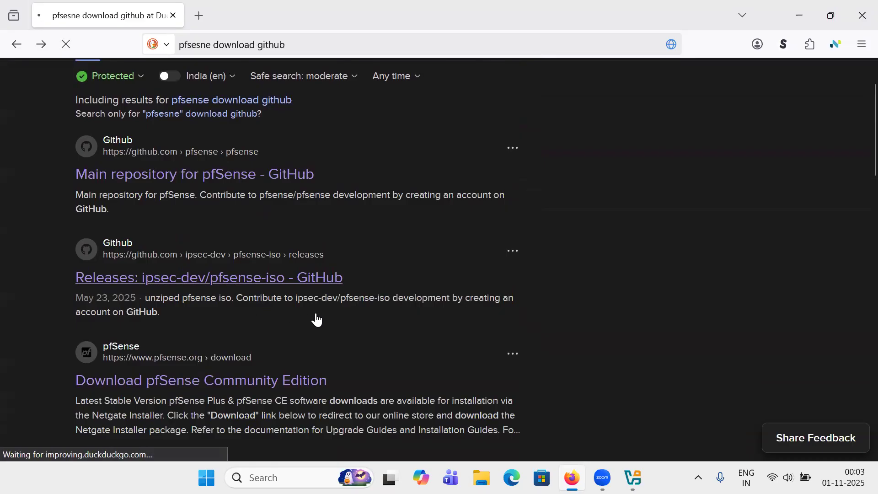
pyautogui.scroll(-6, 318, 317)
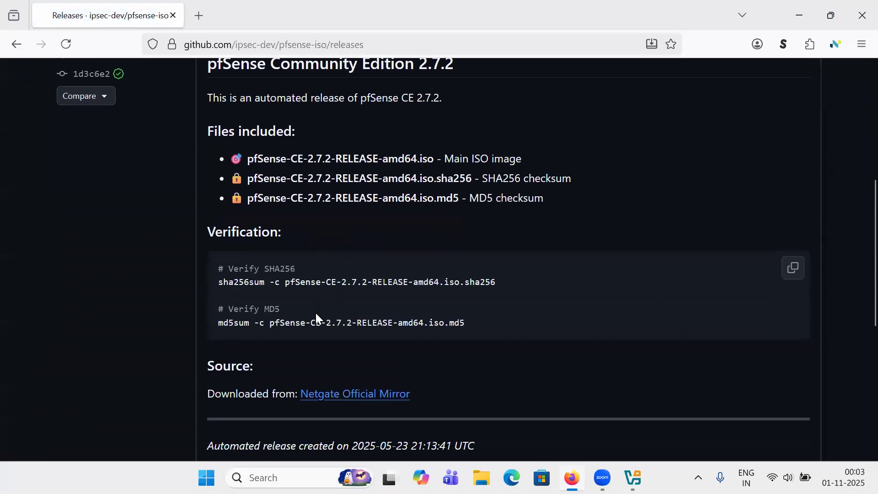
pyautogui.scroll(-3, 316, 307)
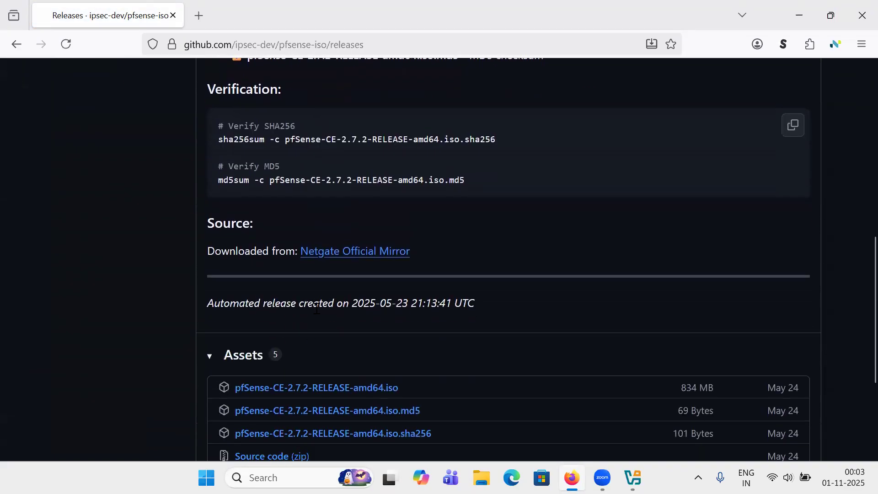
pyautogui.scroll(-4, 350, 327)
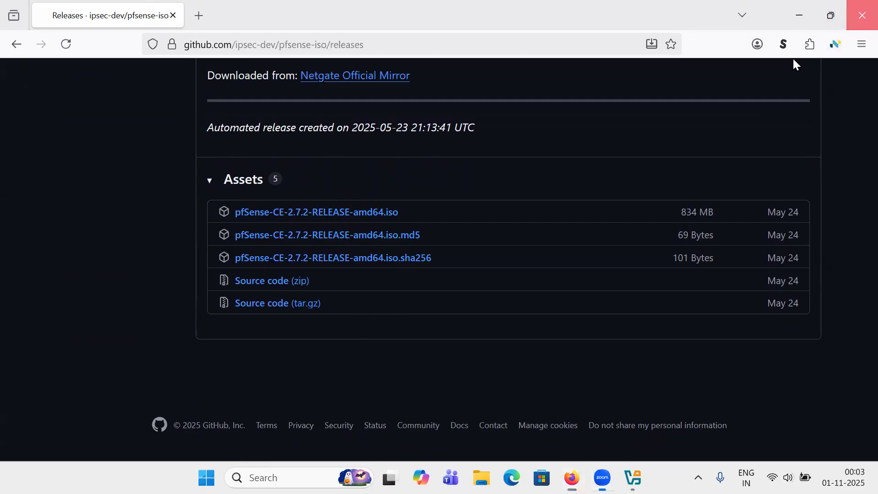
# Close Firefox and start a new virtual machine named 'pfsense test'
pyautogui.hotkey('alt', 'F4')
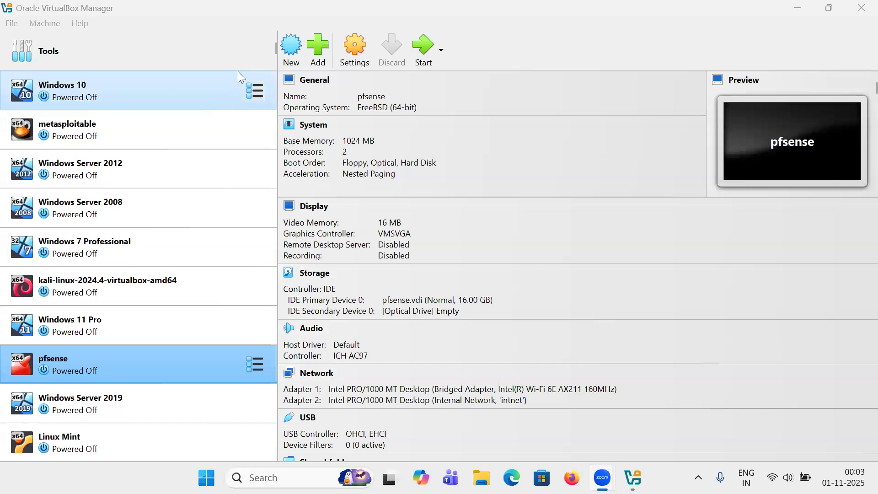
pyautogui.click(288, 64)
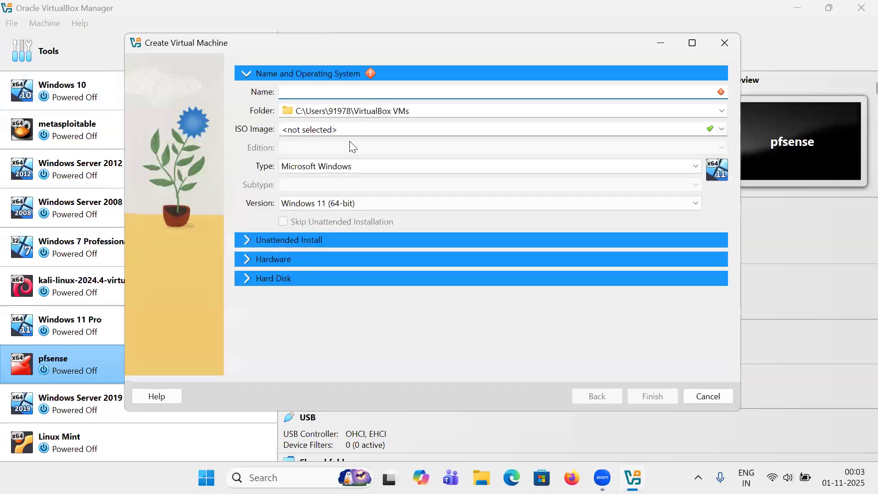
pyautogui.write('pfses')
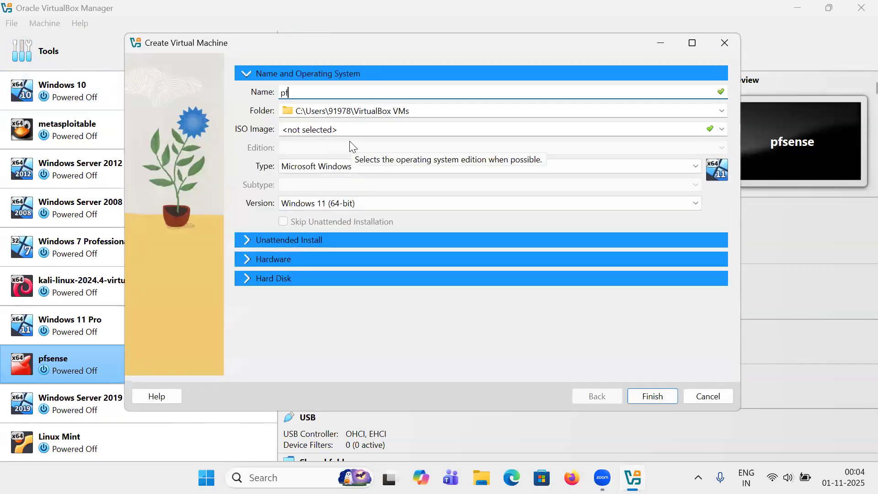
pyautogui.press('BackSpace')
pyautogui.write('ns')
pyautogui.press('BackSpace')
pyautogui.press('BackSpace')
pyautogui.write('nse test')
# Attach pfSense-CE-2.7.2-RELEASE-amd64.iso from drive D: as the install image
pyautogui.click(721, 128)
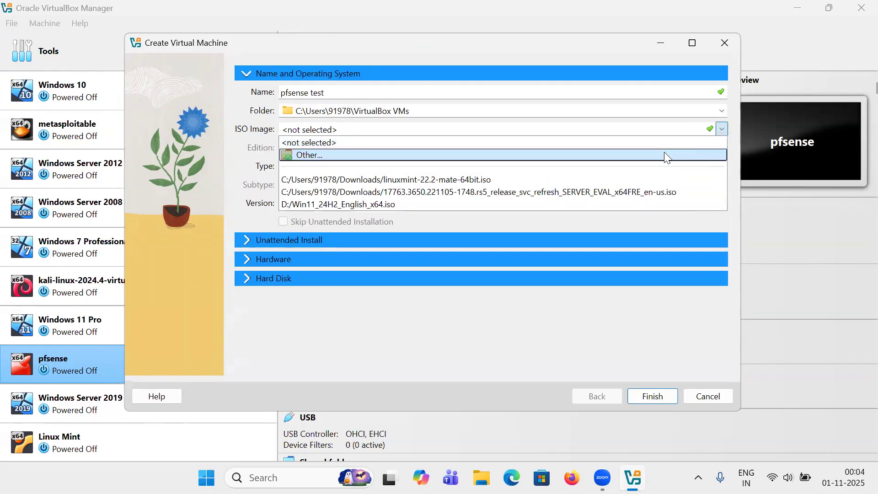
pyautogui.click(665, 156)
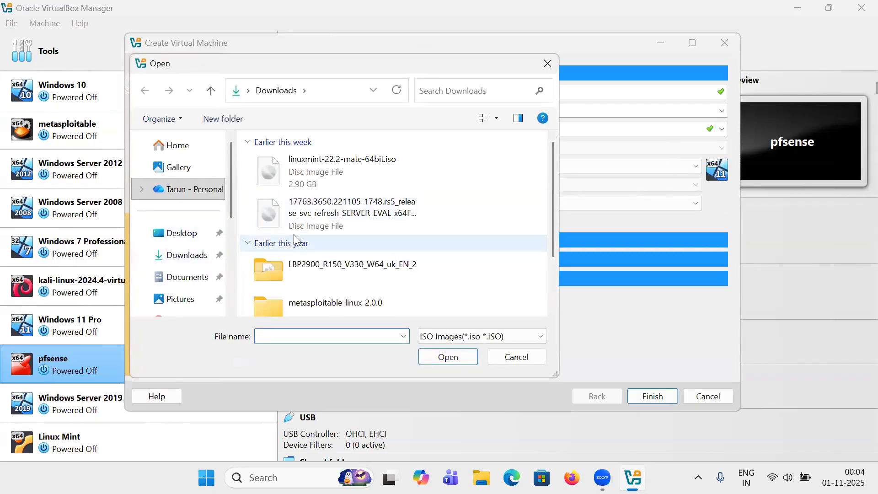
pyautogui.scroll(-1, 335, 257)
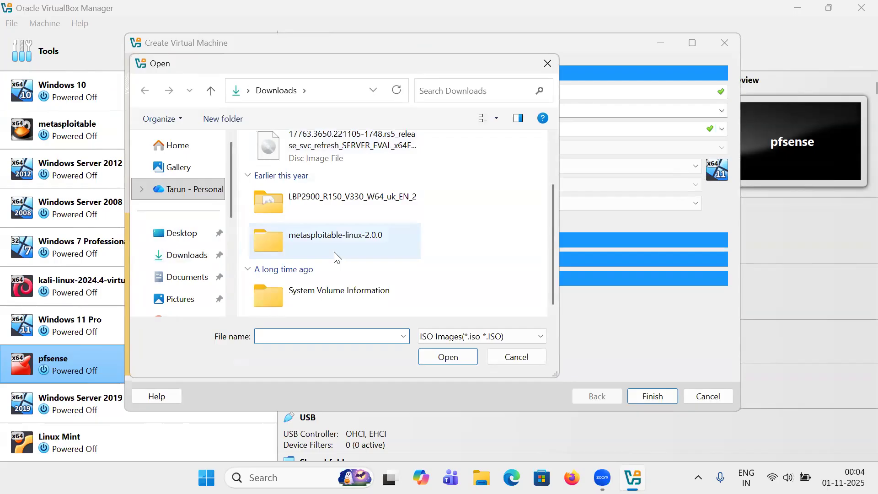
pyautogui.scroll(1, 334, 256)
pyautogui.scroll(-3, 182, 284)
pyautogui.click(183, 251)
pyautogui.doubleClick(313, 215)
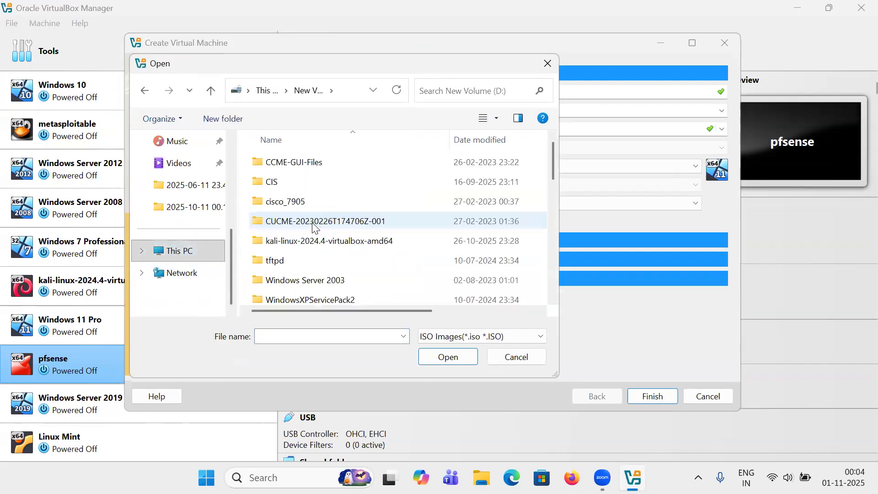
pyautogui.scroll(-5, 315, 233)
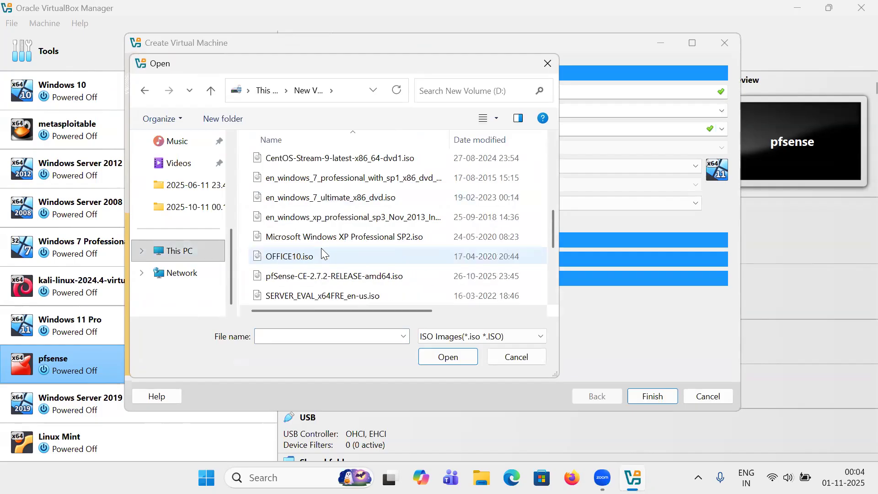
pyautogui.doubleClick(317, 271)
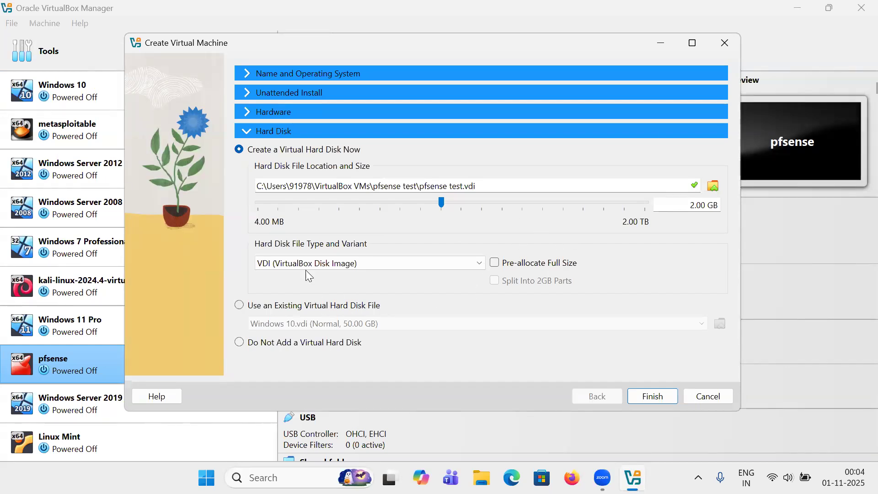
# Set the operating system type to BSD
pyautogui.click(245, 116)
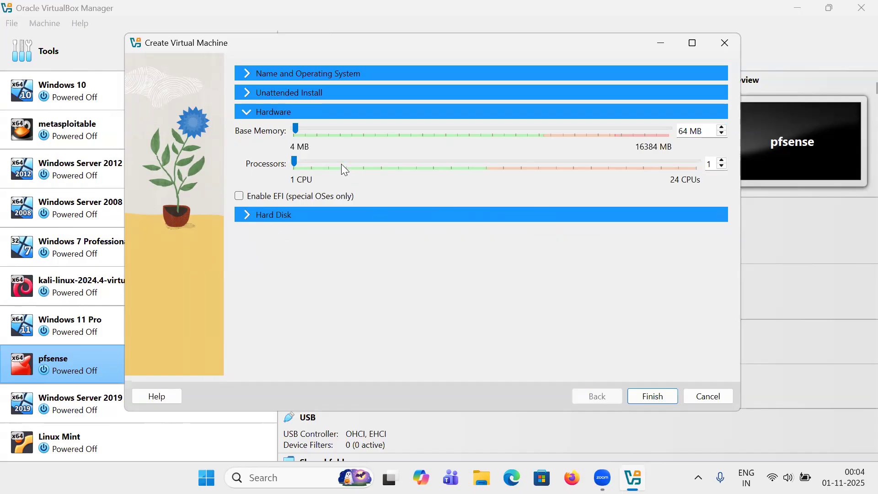
pyautogui.click(247, 74)
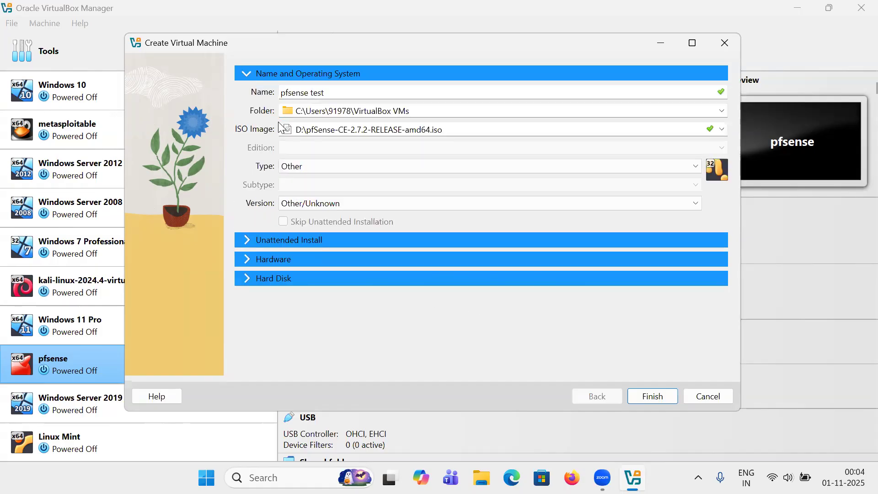
pyautogui.click(303, 167)
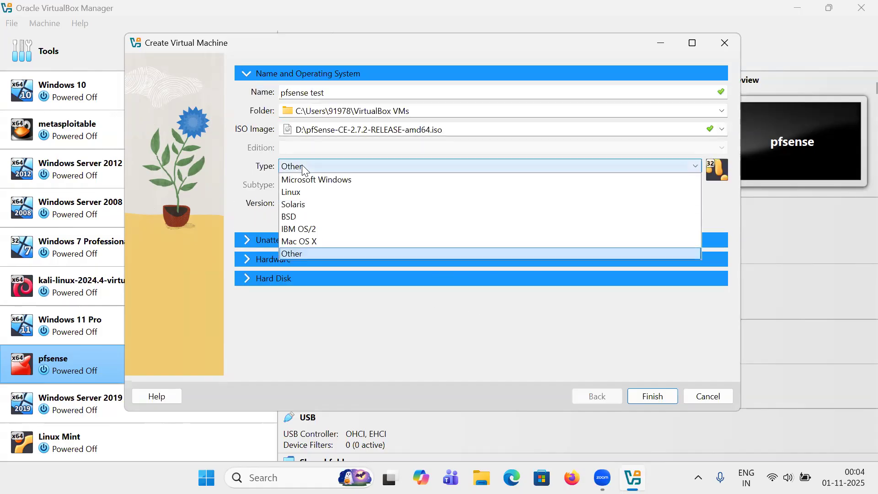
pyautogui.click(302, 217)
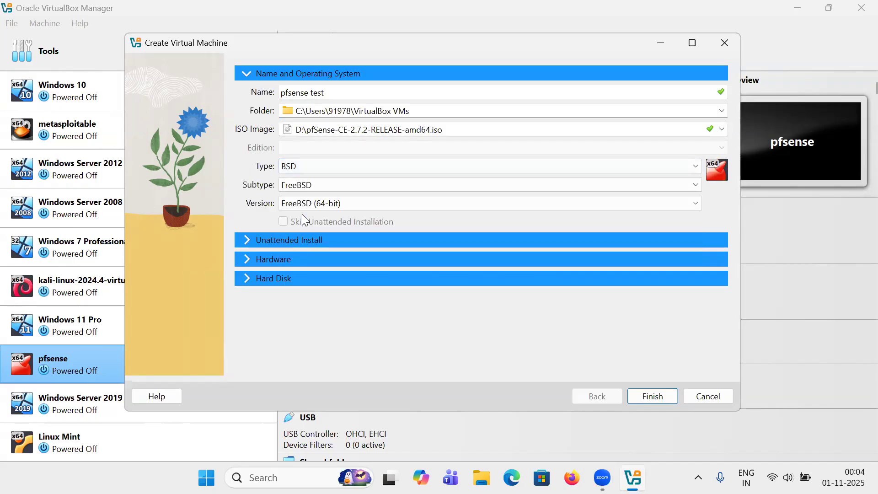
# Raise processors to 2, keep 1024 MB memory and the 16 GB disk, and finish
pyautogui.click(245, 259)
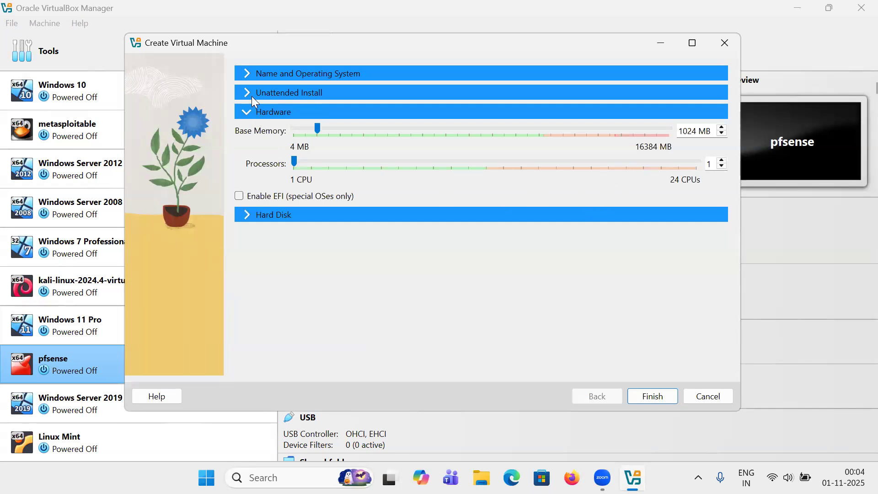
pyautogui.click(245, 74)
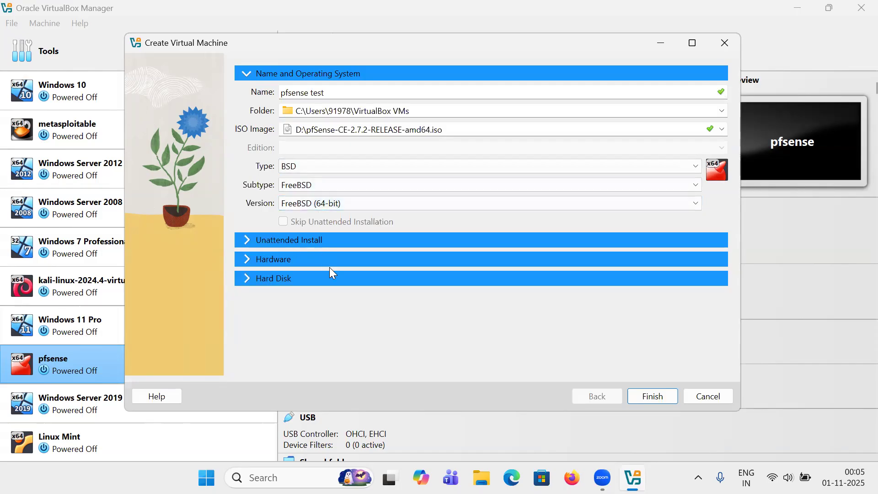
pyautogui.click(248, 259)
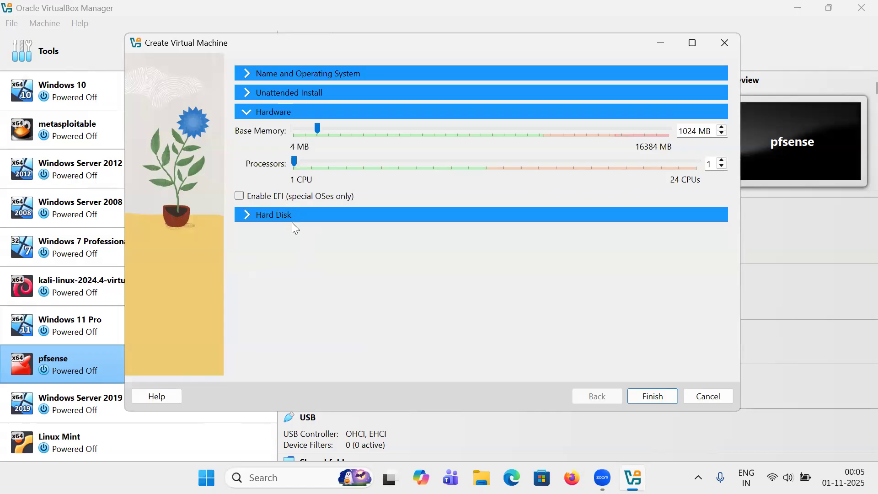
pyautogui.click(721, 161)
pyautogui.click(250, 213)
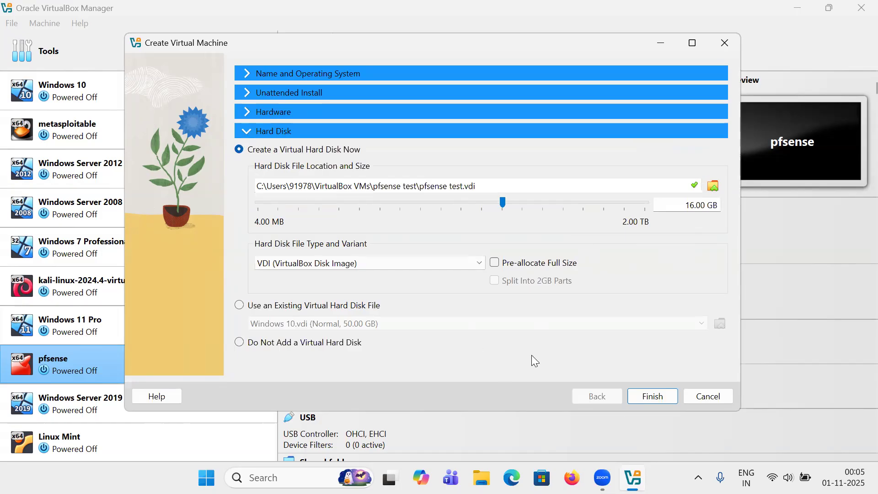
pyautogui.click(650, 397)
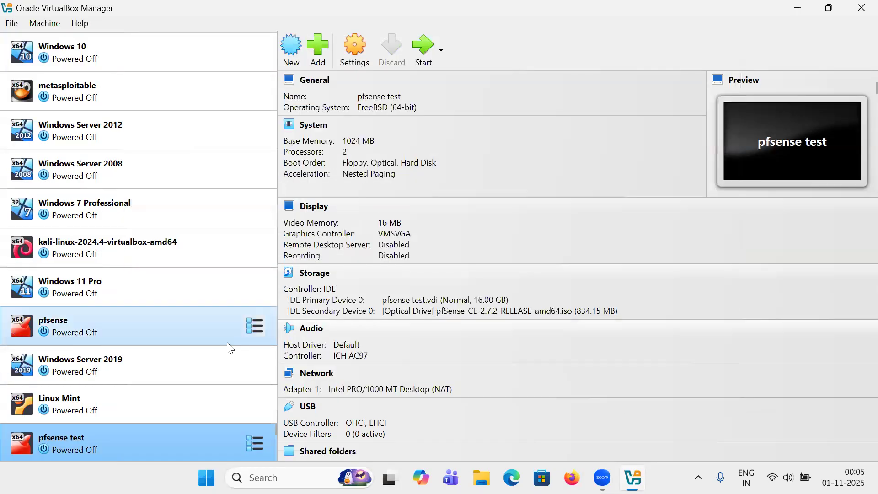
# Start the 'pfsense test' VM from the toolbar
pyautogui.click(417, 46)
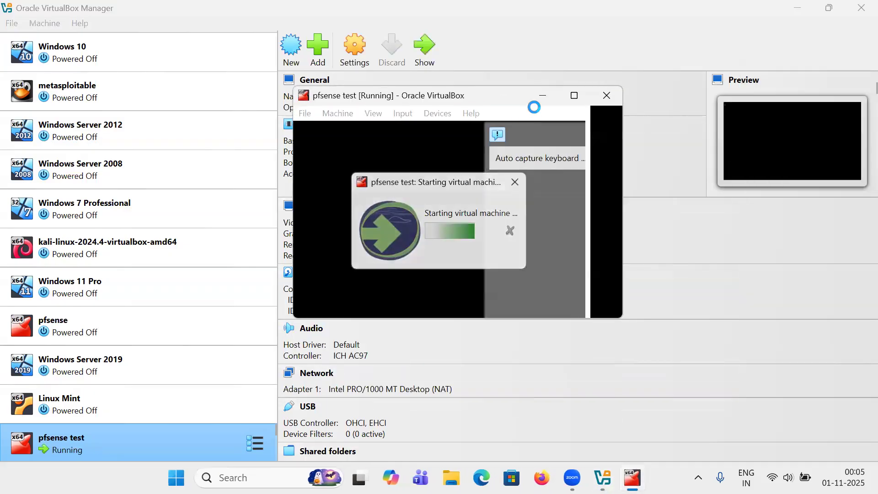
# Maximize the VM window and view Network settings showing Adapter 1 on NAT
pyautogui.click(538, 96)
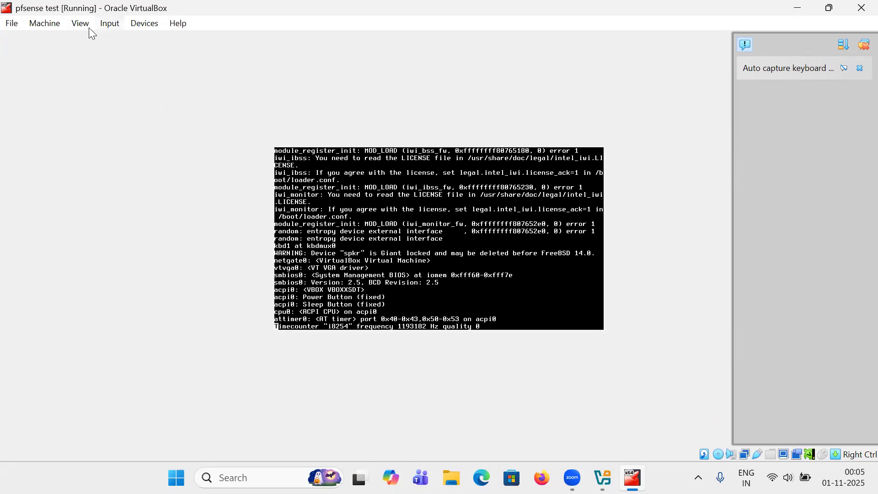
pyautogui.click(52, 23)
pyautogui.click(55, 40)
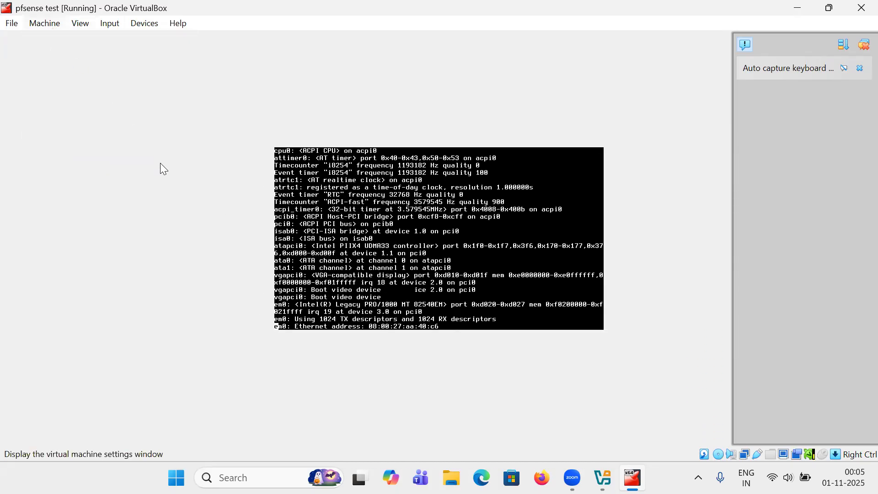
pyautogui.click(222, 255)
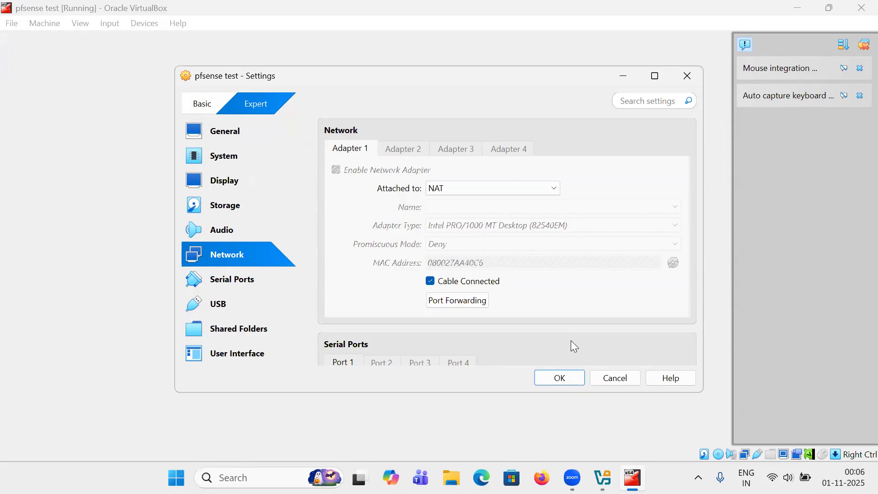
# Cancel the Settings dialog and accept the pfSense copyright notice
pyautogui.click(612, 378)
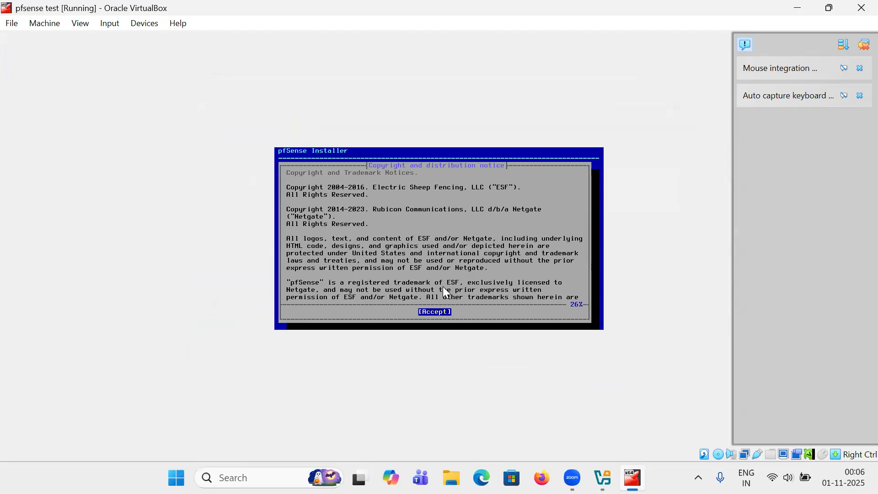
pyautogui.press('Return')
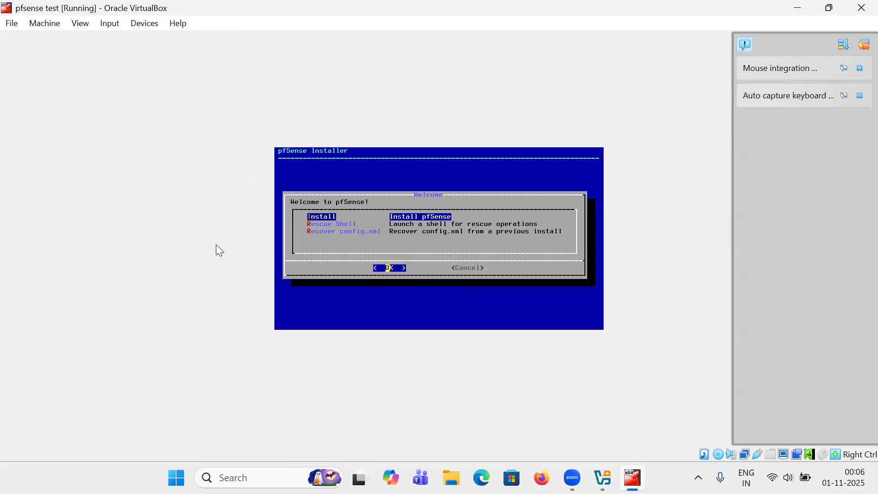
# Begin the pfSense install and choose Auto (ZFS) guided partitioning
pyautogui.press('Return')
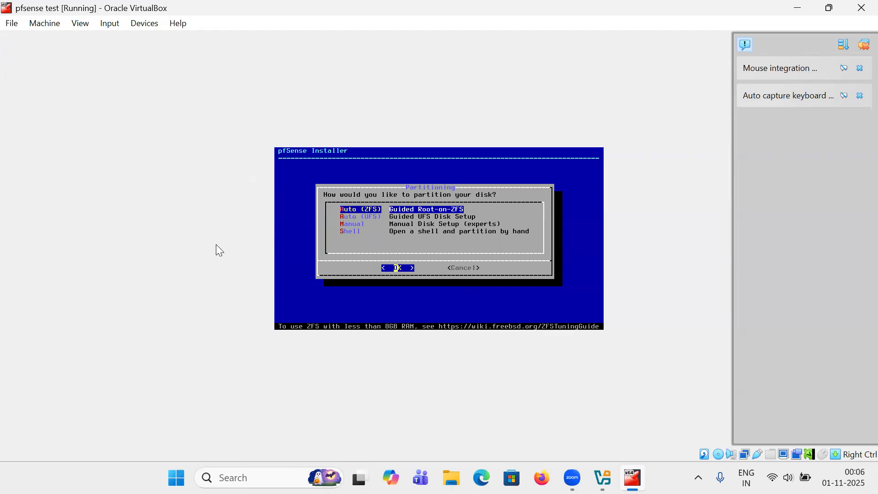
pyautogui.press('Down')
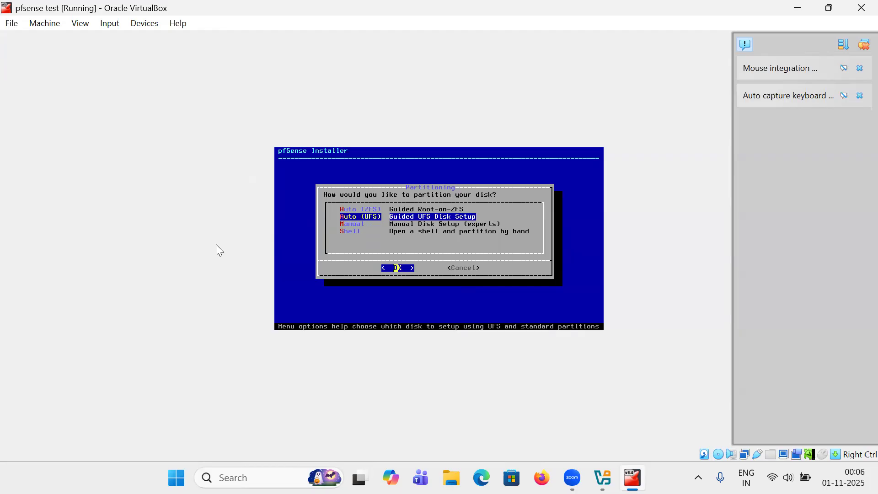
pyautogui.press('Down')
pyautogui.press('Down')
pyautogui.press('Up')
pyautogui.press('Up')
pyautogui.press('Up')
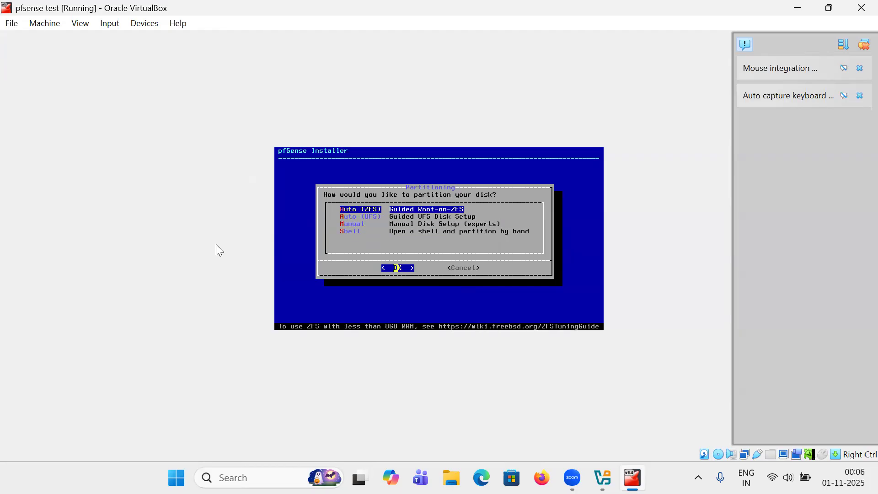
pyautogui.press('Return')
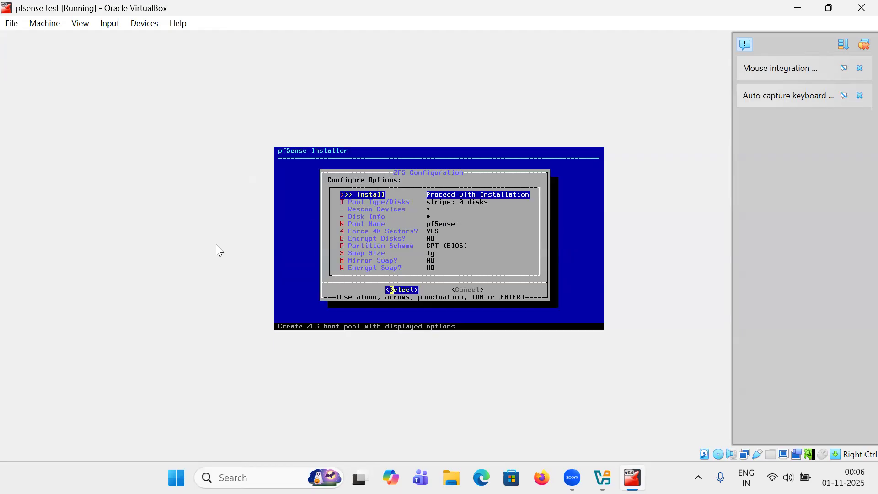
# Use a stripe pool on disk ada0 and confirm erasing it
pyautogui.press('Down')
pyautogui.press('Return')
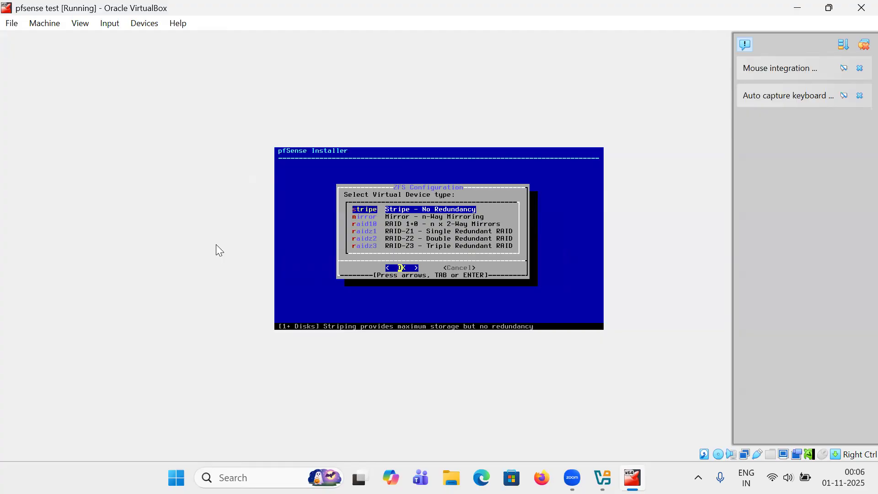
pyautogui.press('Return')
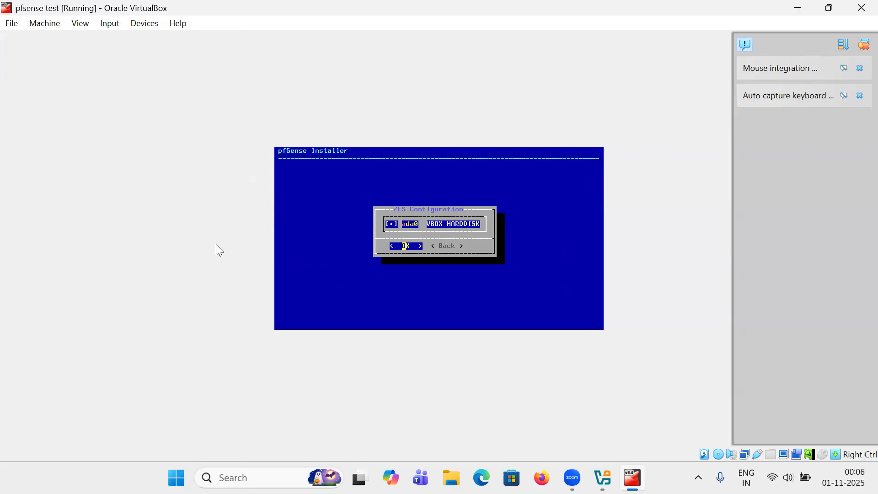
pyautogui.press('Return')
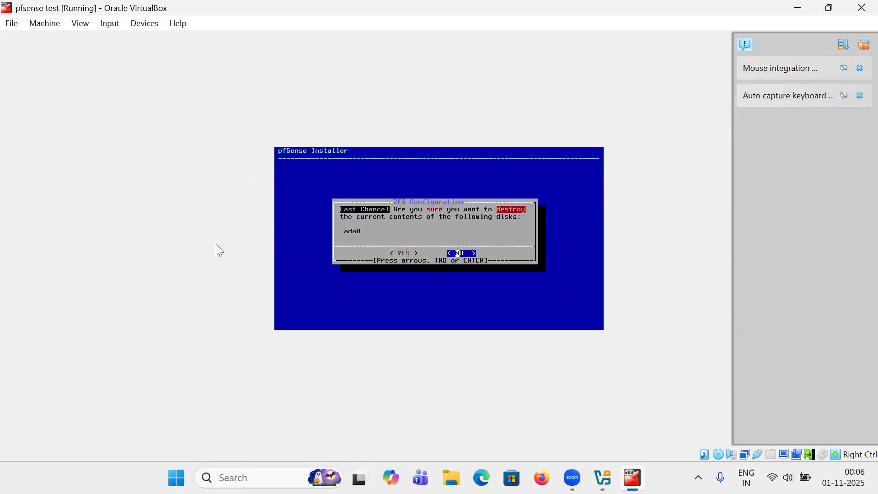
pyautogui.press('Left')
pyautogui.press('Return')
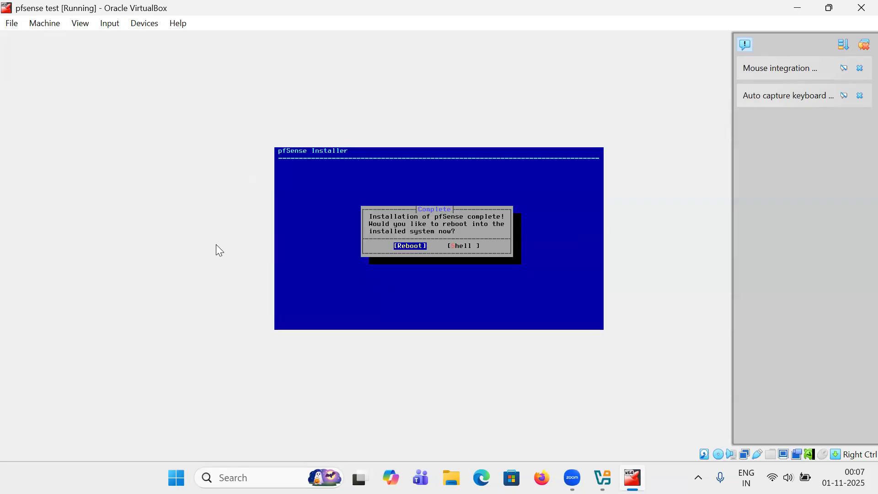
# Reboot into the installed pfSense system once installation completes
pyautogui.press('Return')
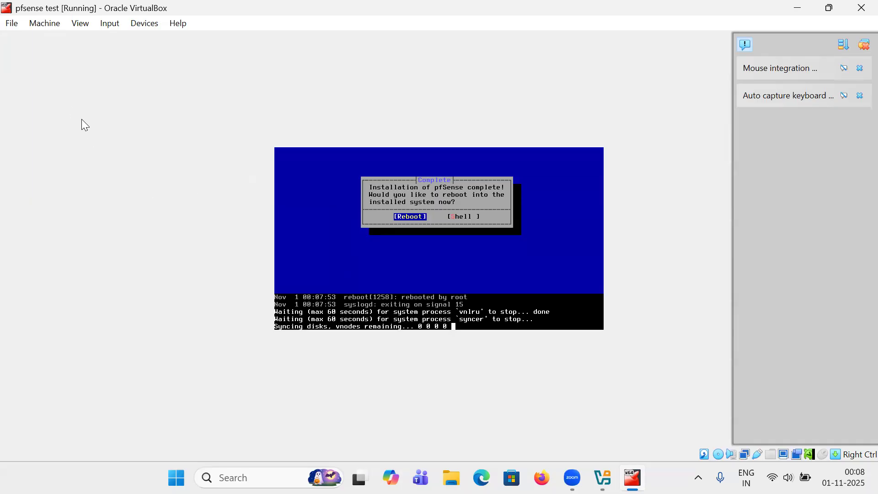
# In Storage settings, remove the pfSense installer ISO from the optical drive and save
pyautogui.click(45, 24)
pyautogui.click(50, 38)
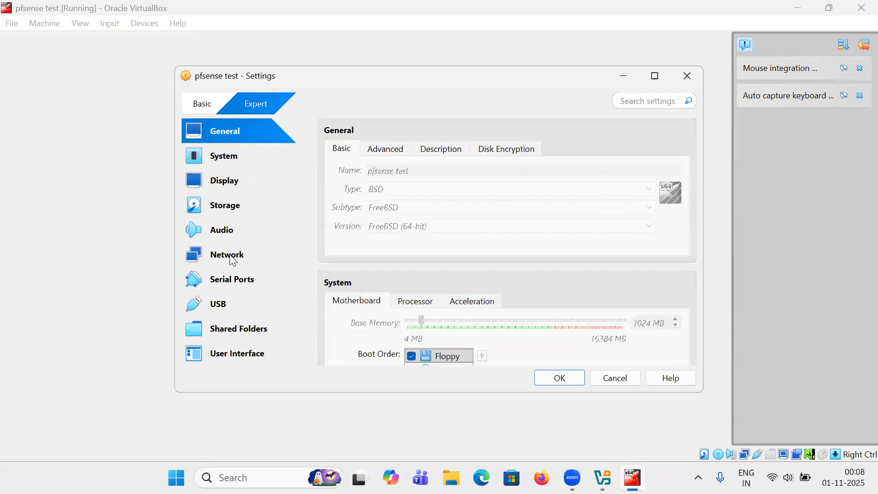
pyautogui.click(233, 259)
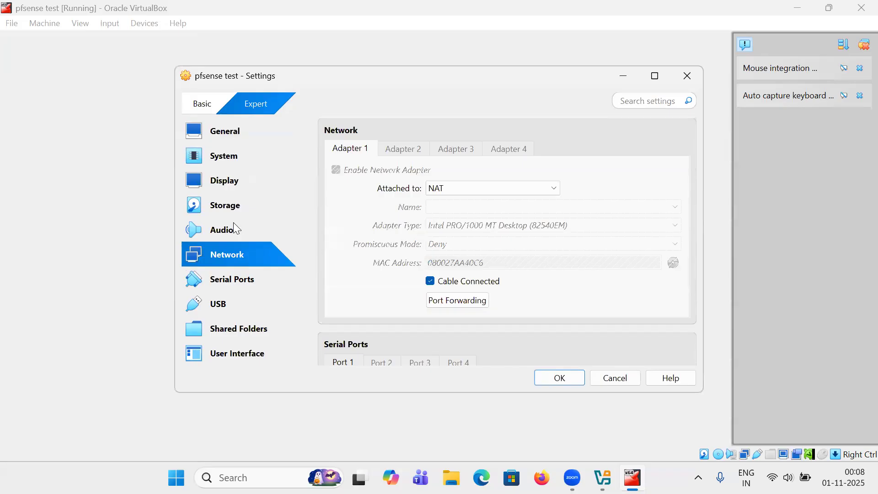
pyautogui.click(232, 210)
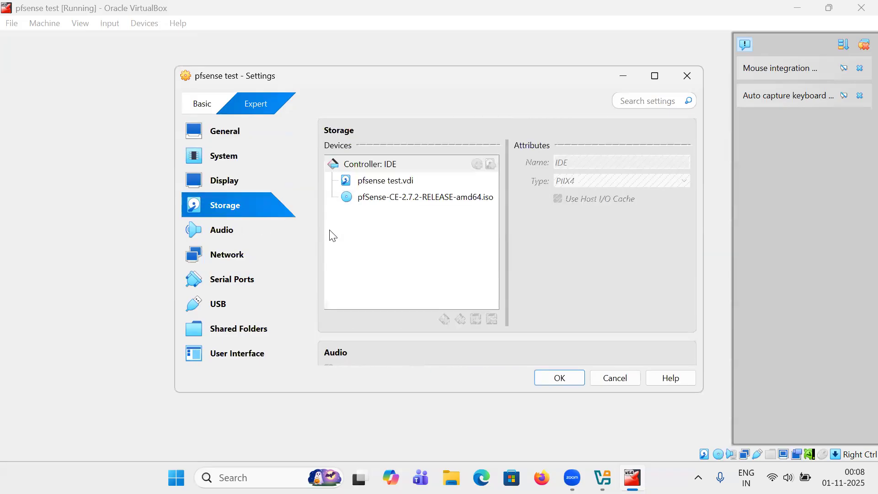
pyautogui.click(397, 198)
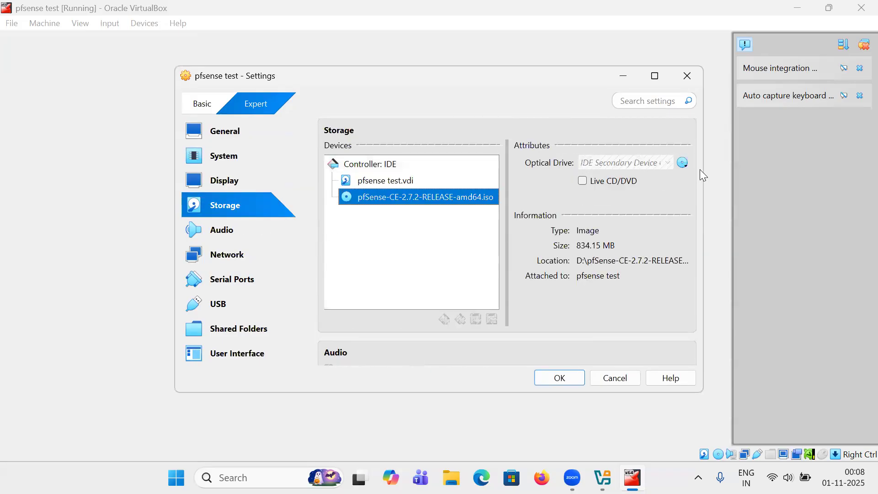
pyautogui.click(683, 162)
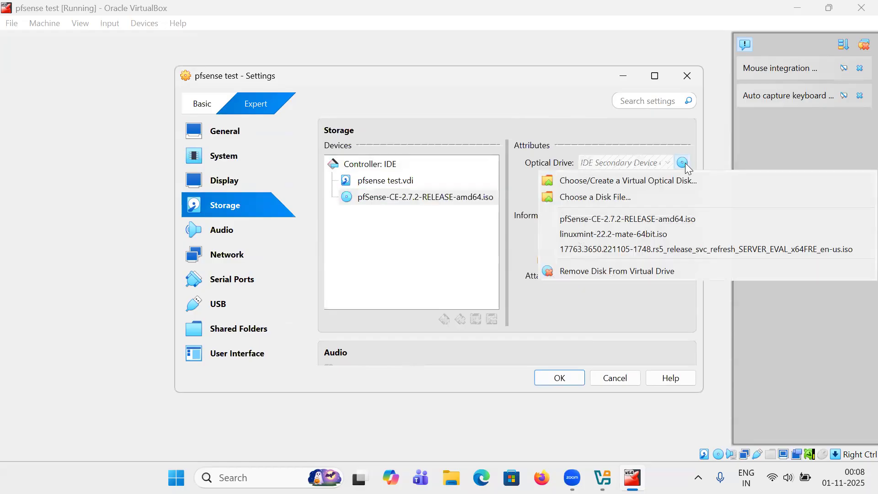
pyautogui.click(642, 271)
pyautogui.click(572, 378)
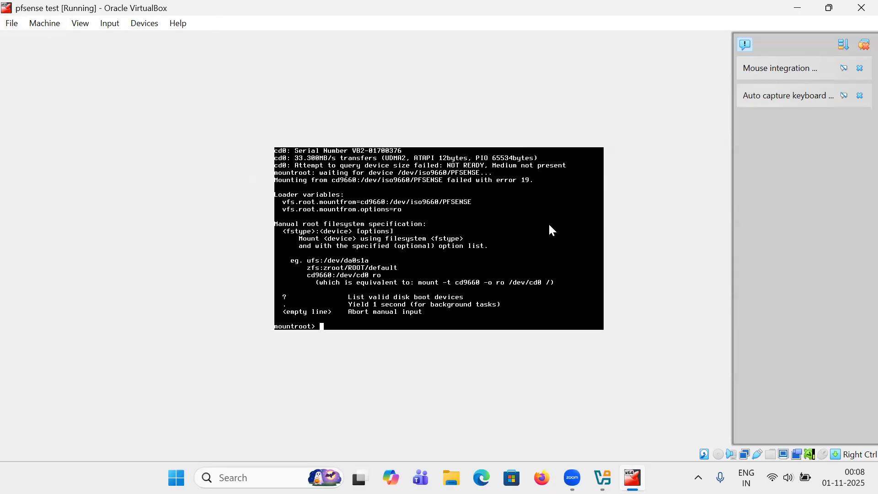
# Power off the VM and set Adapter 1 to Bridged Adapter
pyautogui.press('Control_R+q')
pyautogui.click(389, 275)
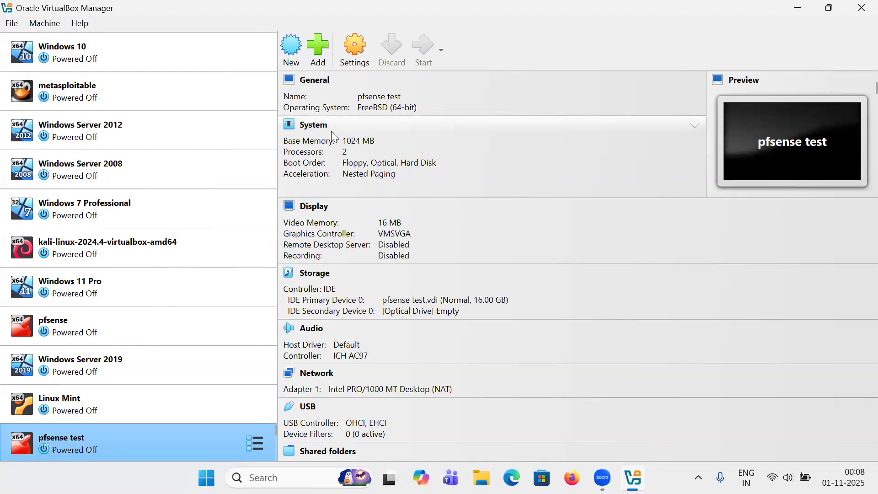
pyautogui.hotkey('ctrl', 's')
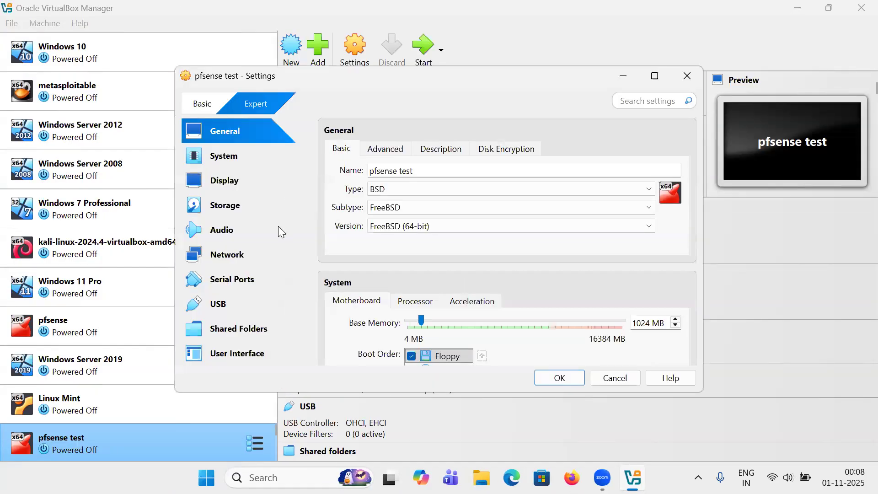
pyautogui.click(233, 260)
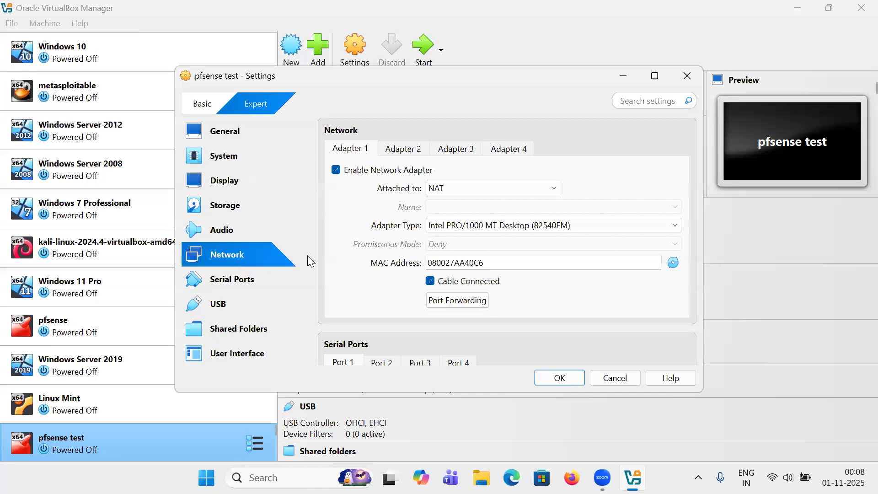
pyautogui.click(449, 190)
pyautogui.click(453, 211)
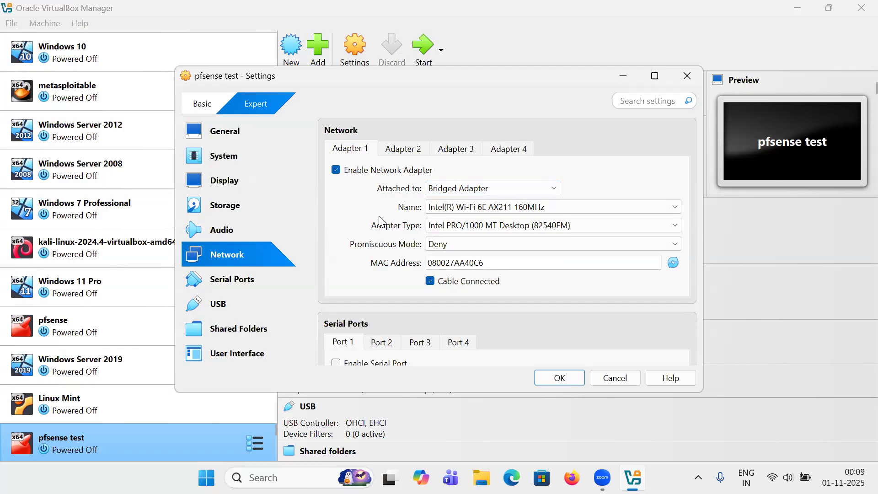
# Enable Adapter 2 on Internal Network 'intnet', save, and start the VM
pyautogui.click(403, 149)
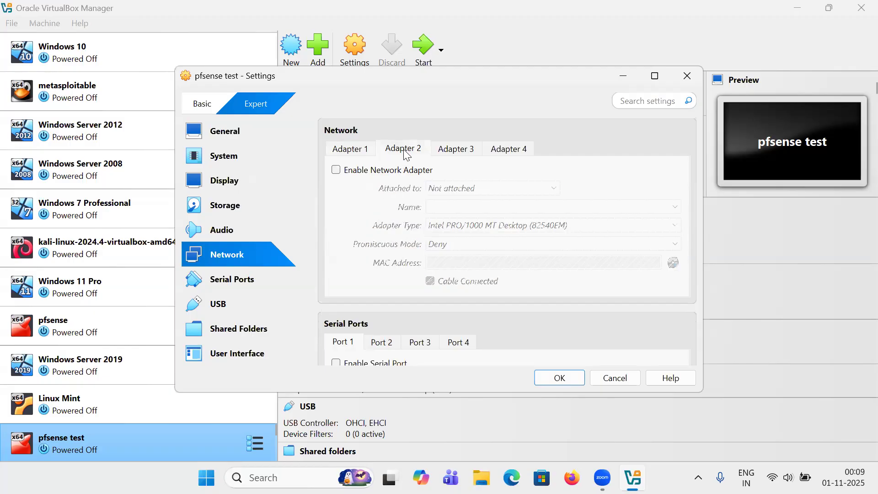
pyautogui.click(336, 171)
pyautogui.click(434, 188)
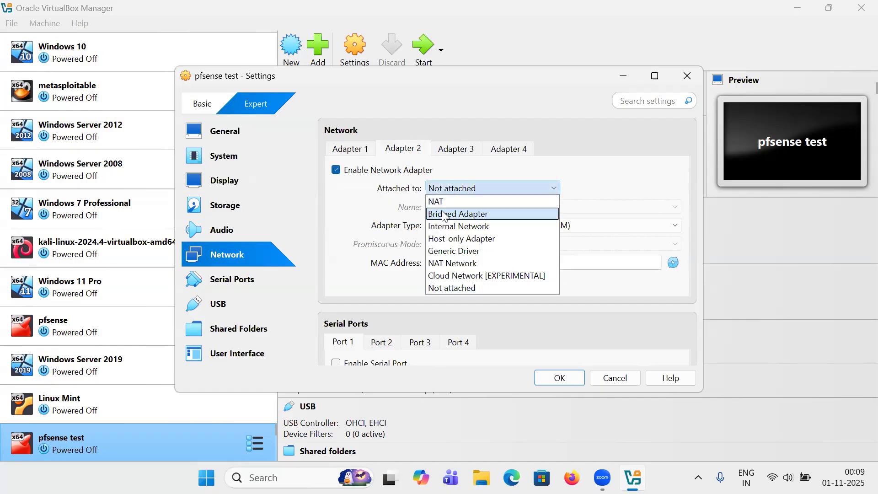
pyautogui.click(443, 227)
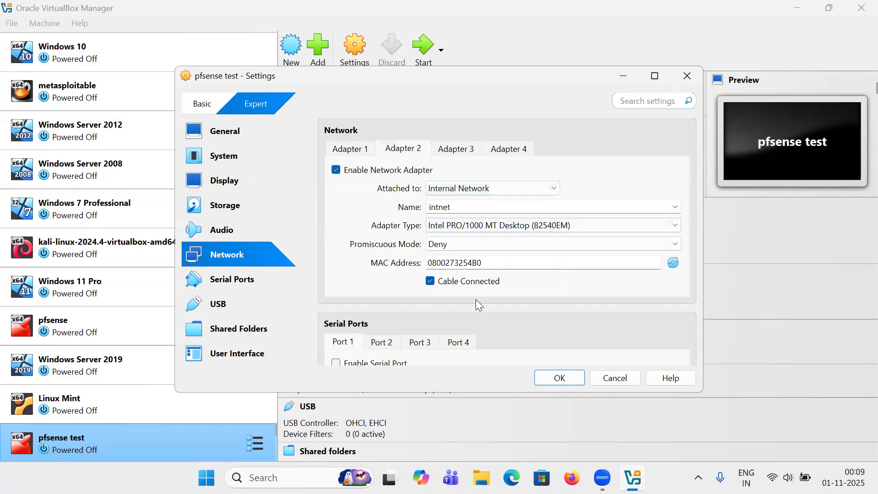
pyautogui.click(553, 381)
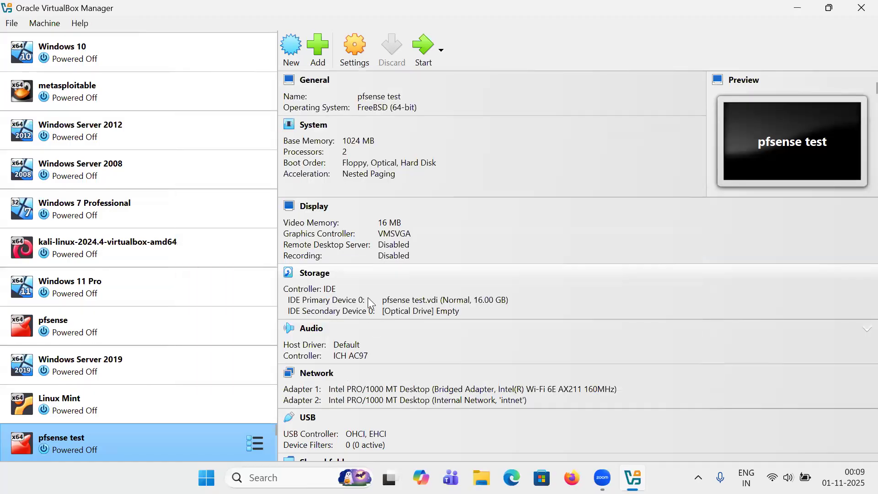
pyautogui.click(418, 46)
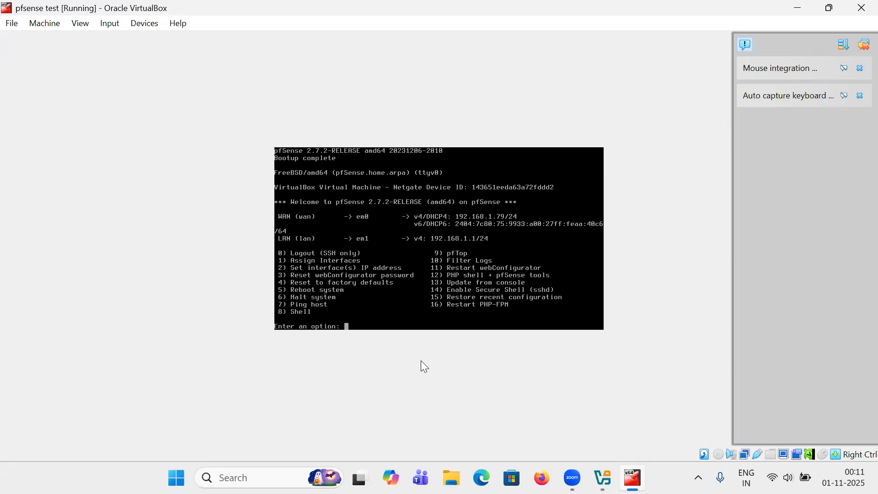
# Switch to VirtualBox Manager and back to the pfSense VM while it boots to the console menu
pyautogui.click(602, 477)
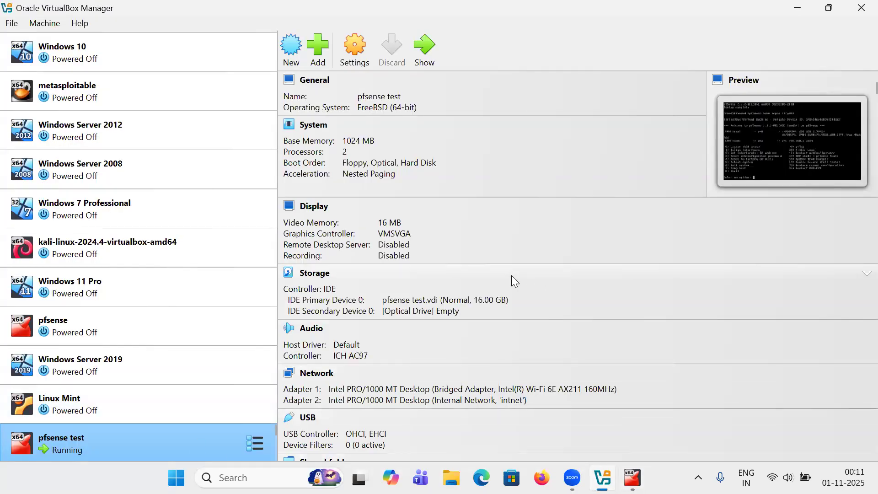
pyautogui.click(797, 9)
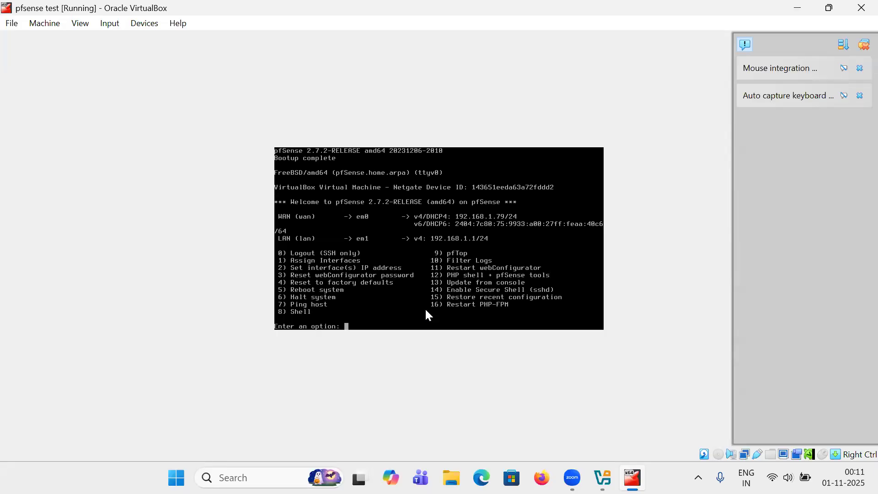
# Give the LAN interface a static 10.0.0.1/24 address with no upstream gateway
pyautogui.write('2')
pyautogui.press('Return')
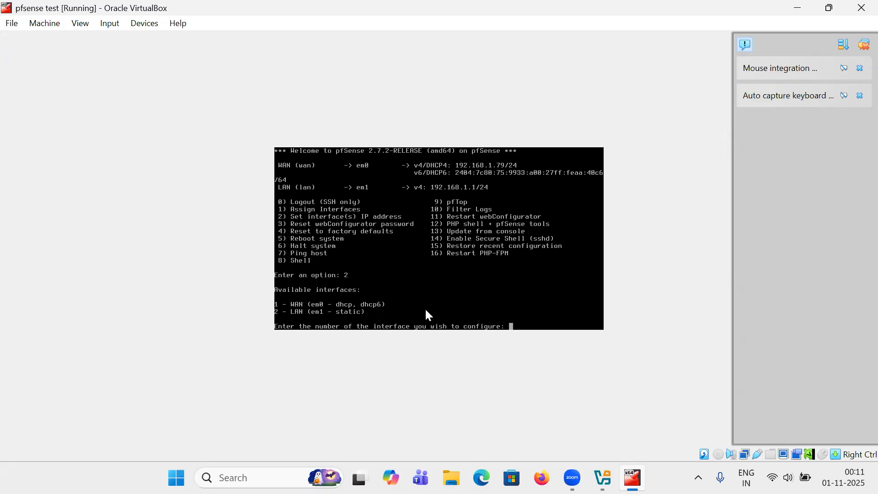
pyautogui.write('2')
pyautogui.press('Return')
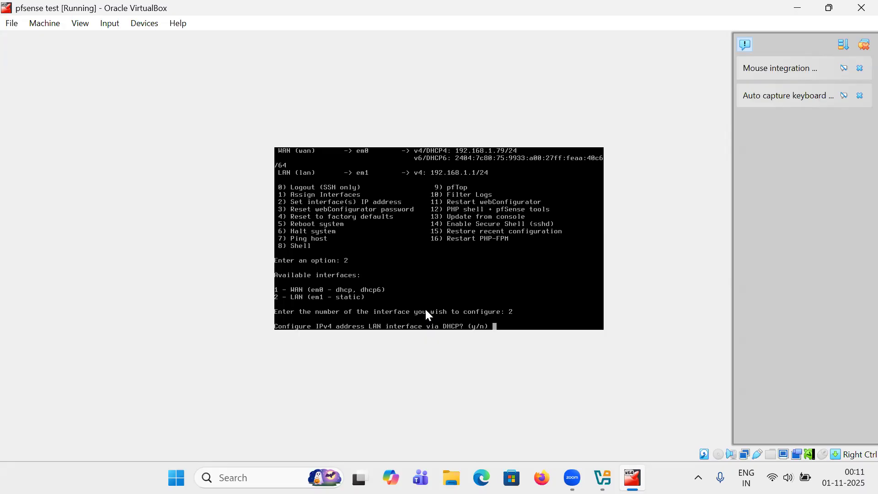
pyautogui.write('n')
pyautogui.press('Return')
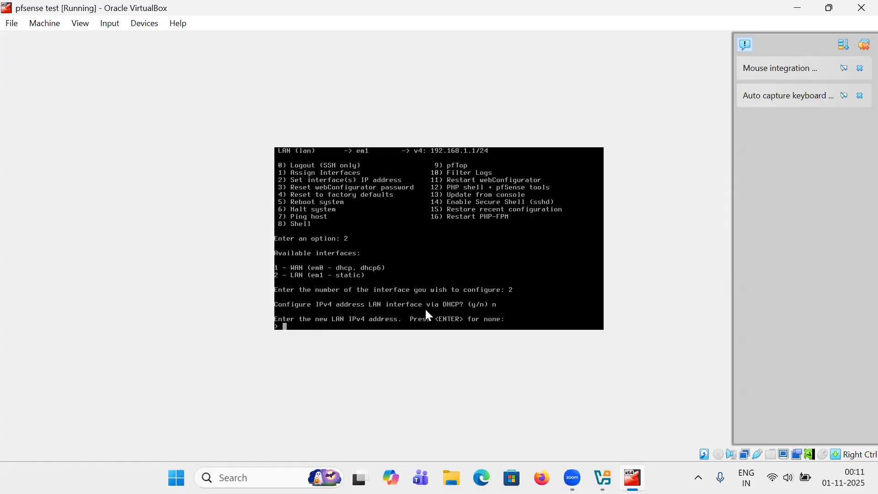
pyautogui.write('10.0.0.1')
pyautogui.press('Return')
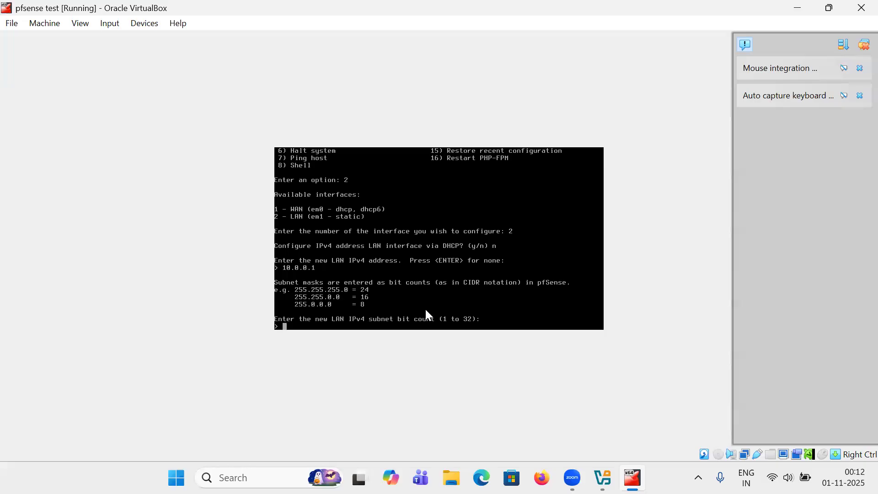
pyautogui.write('24')
pyautogui.press('Return')
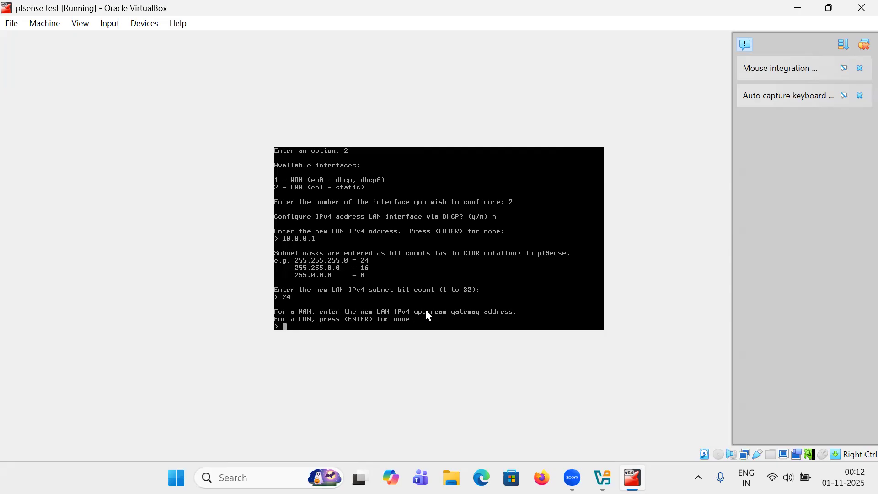
pyautogui.press('Return')
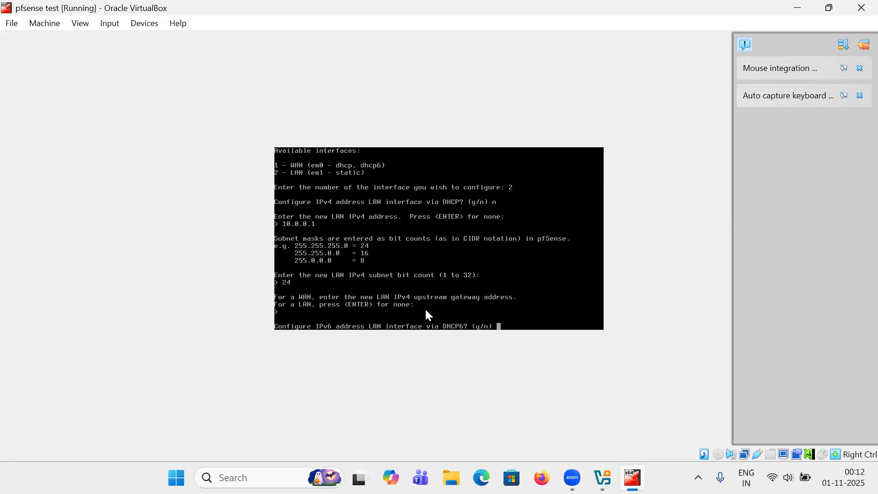
# Skip LAN IPv6, enable DHCP for 10.0.0.50–10.0.0.100, and revert webConfigurator to HTTP
pyautogui.write('n')
pyautogui.press('Return')
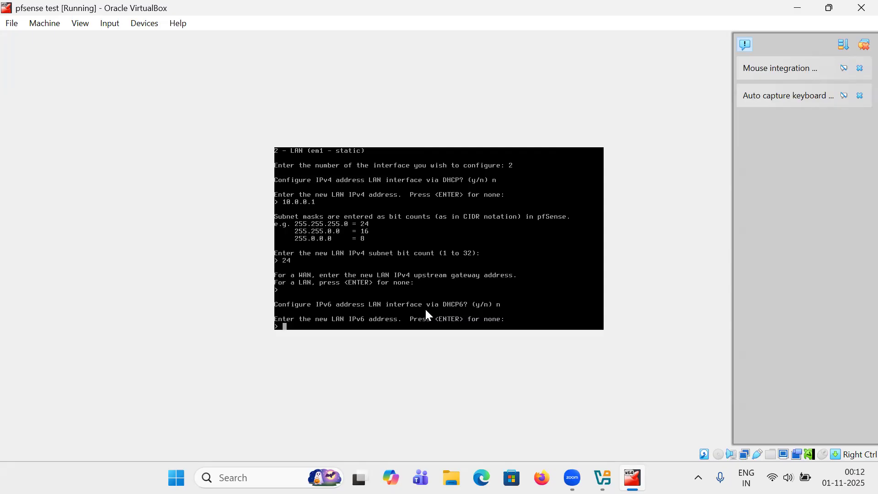
pyautogui.press('Return')
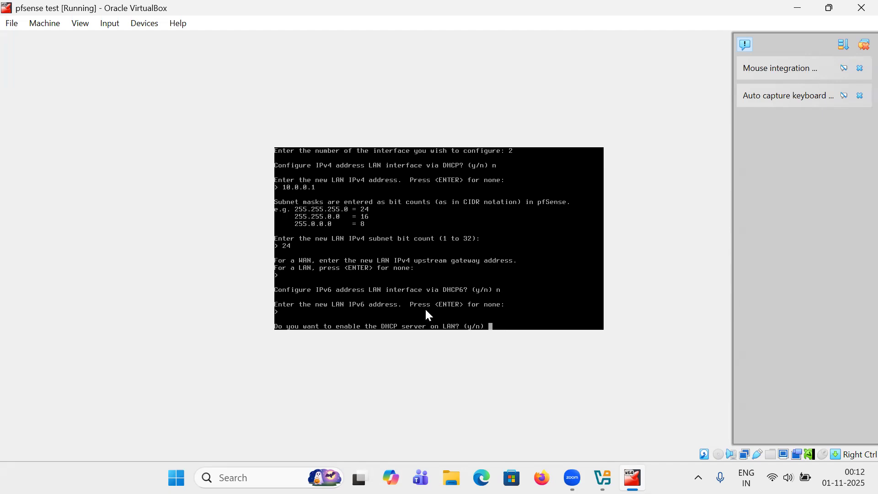
pyautogui.write('y')
pyautogui.press('Return')
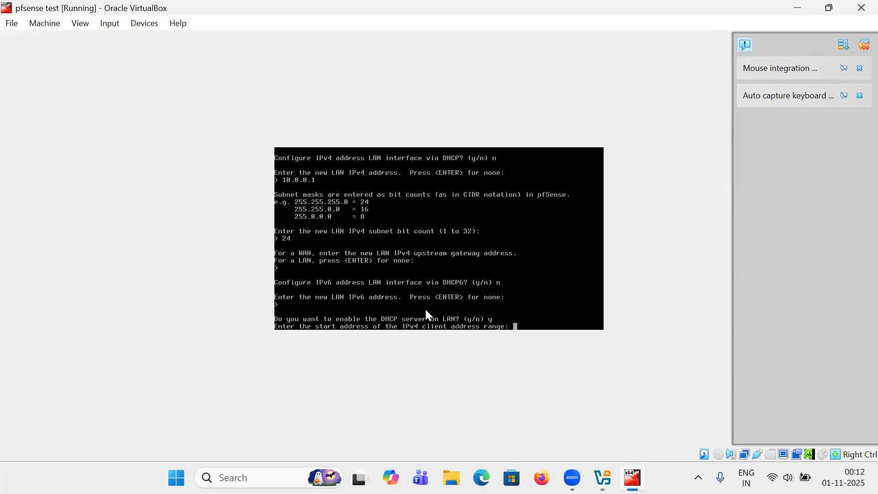
pyautogui.write('10.0.0.50')
pyautogui.press('Return')
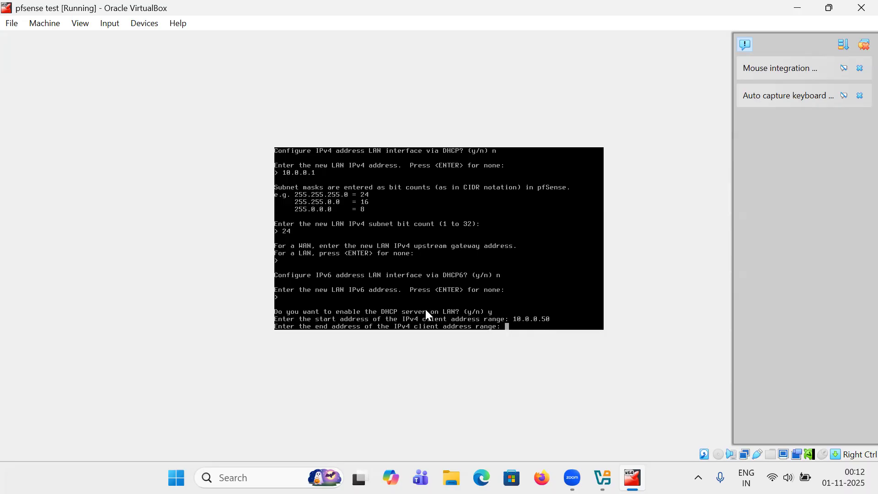
pyautogui.write('10.0.0.100')
pyautogui.press('Return')
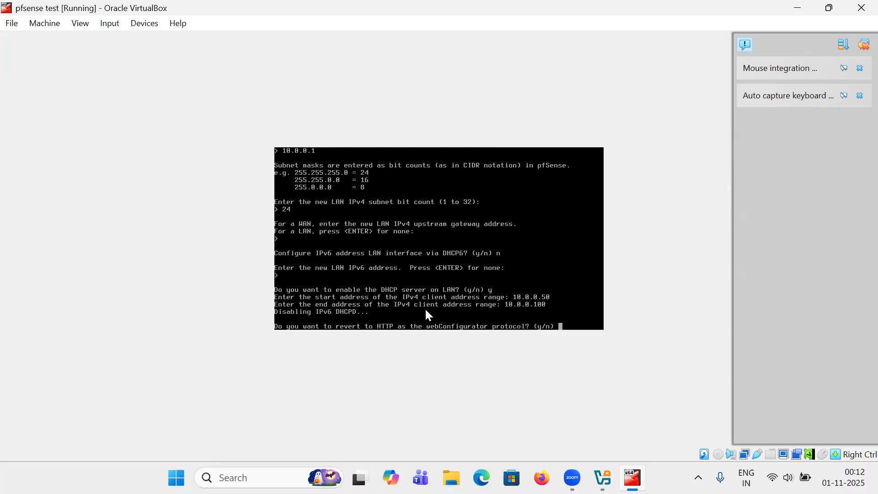
pyautogui.write('y')
pyautogui.press('Return')
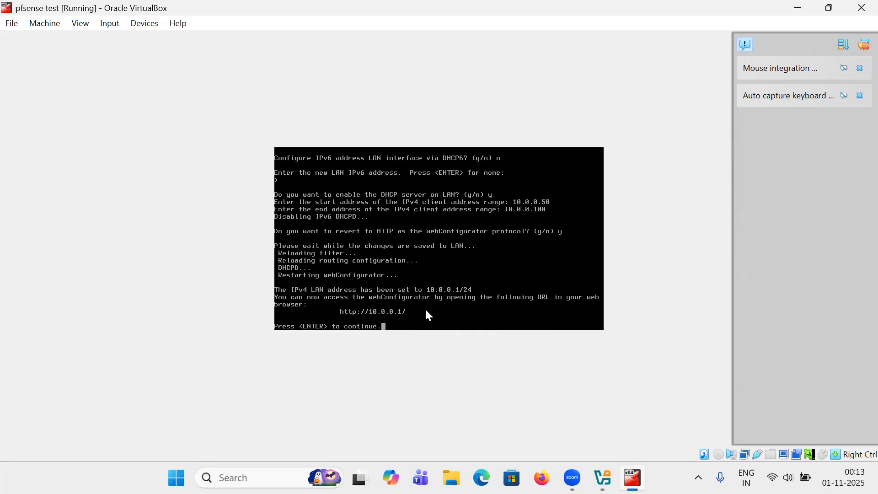
pyautogui.press('Return')
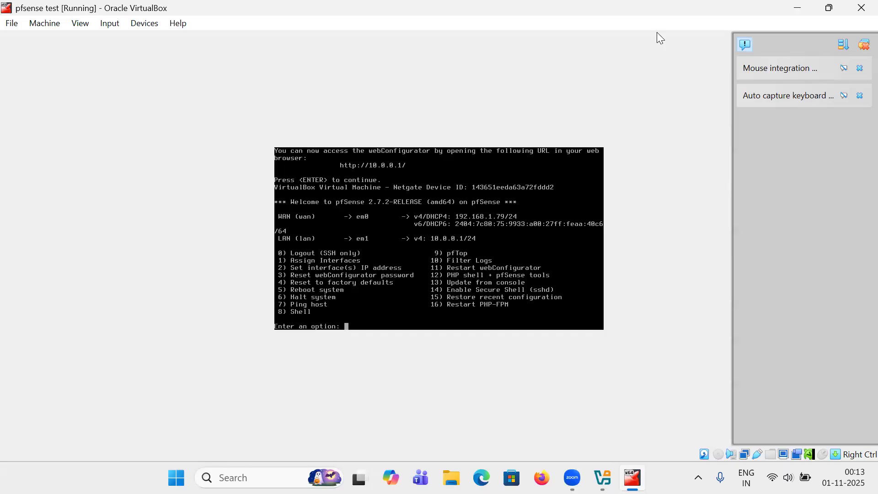
# Attach the Linux Mint VM's network adapter to Internal Network, then start the VM
pyautogui.click(798, 9)
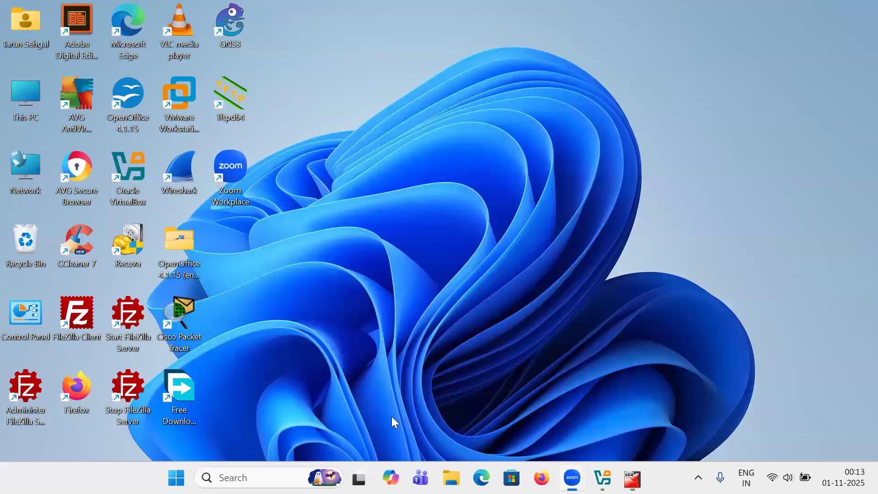
pyautogui.click(602, 477)
pyautogui.click(136, 408)
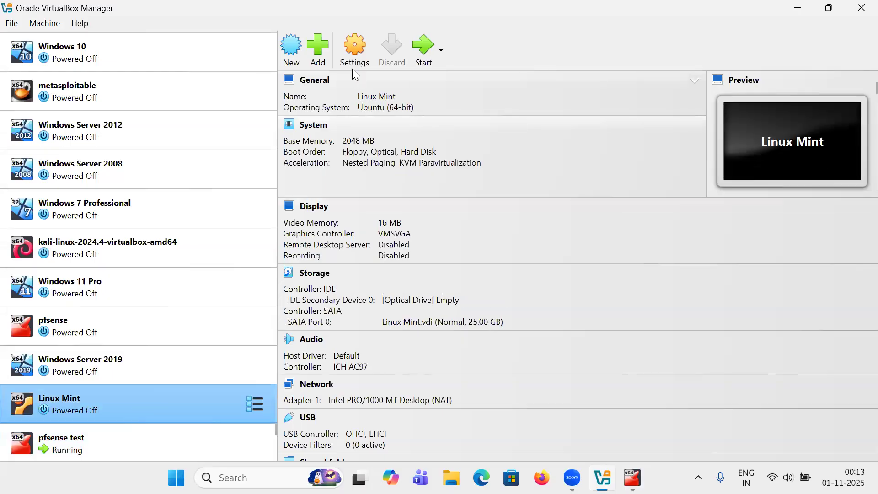
pyautogui.click(360, 54)
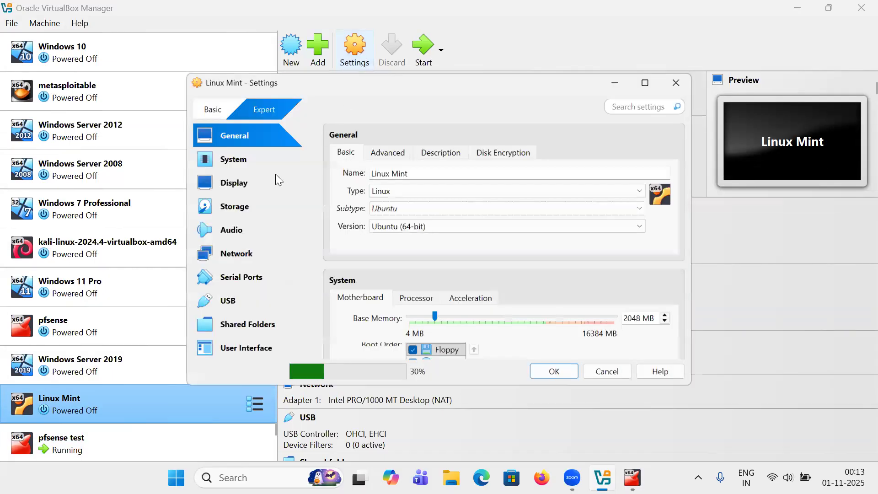
pyautogui.click(233, 255)
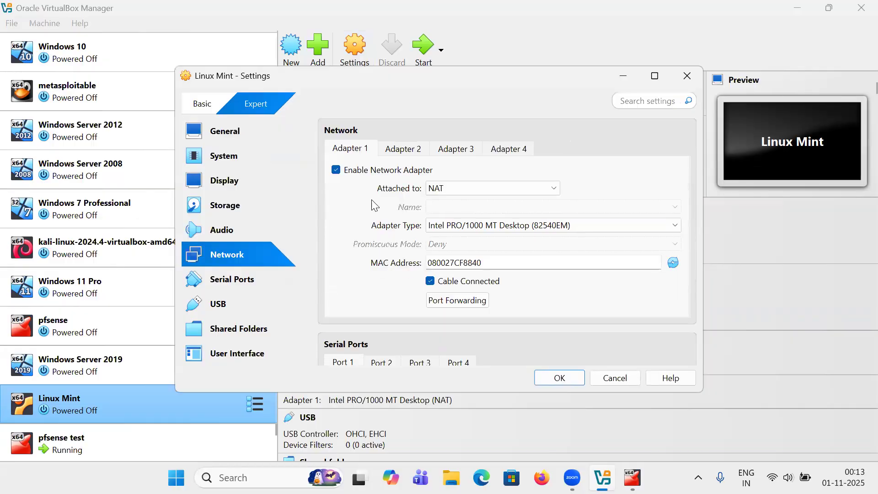
pyautogui.click(438, 190)
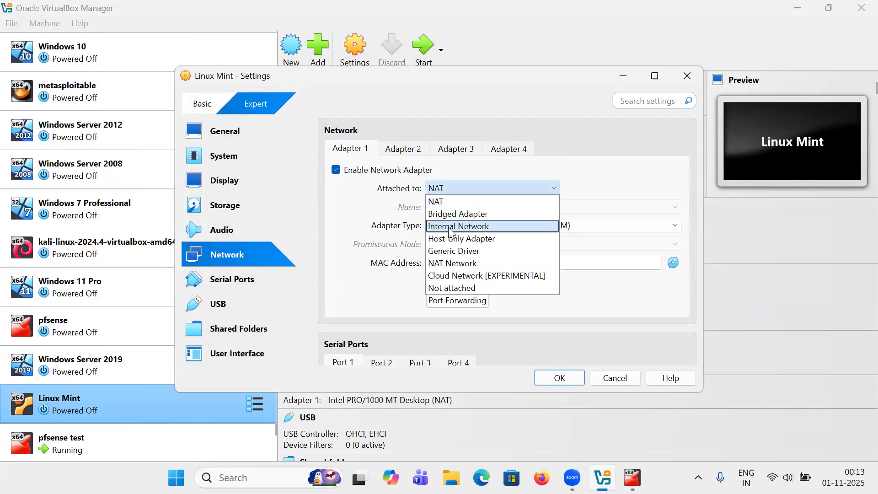
pyautogui.click(452, 224)
pyautogui.click(570, 382)
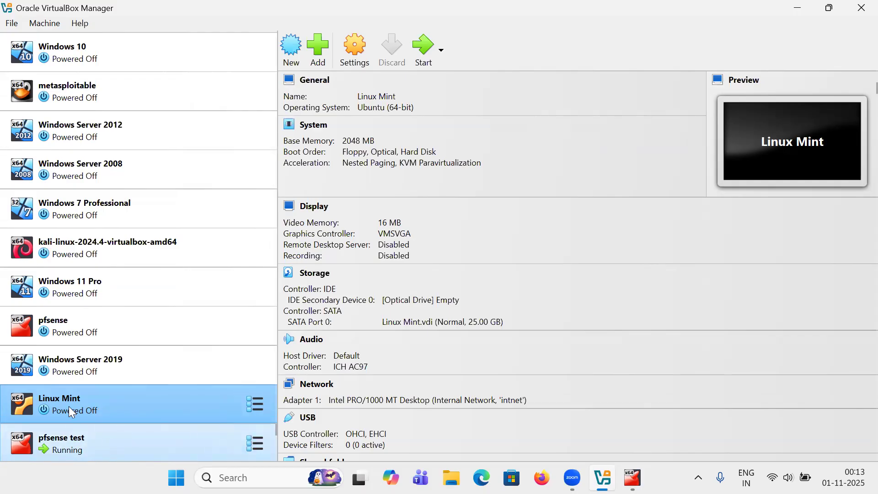
pyautogui.click(423, 51)
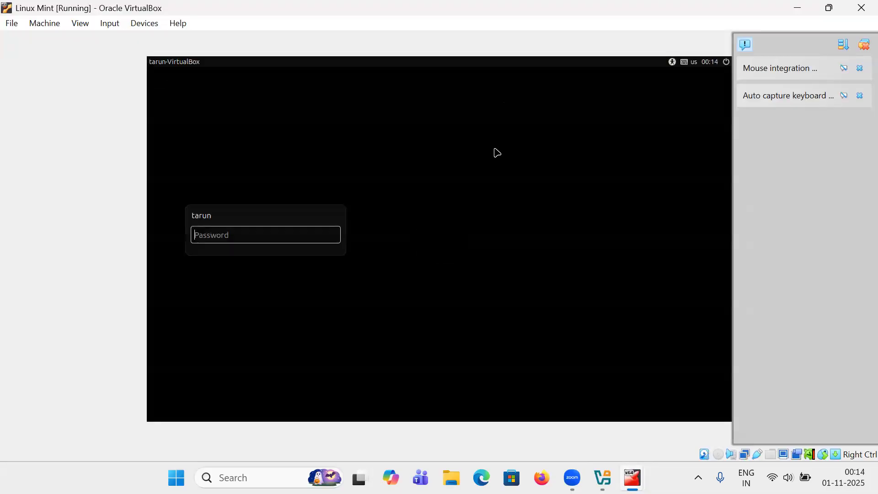
# Enter the user's password on the Linux Mint login screen
pyautogui.write('•••••')
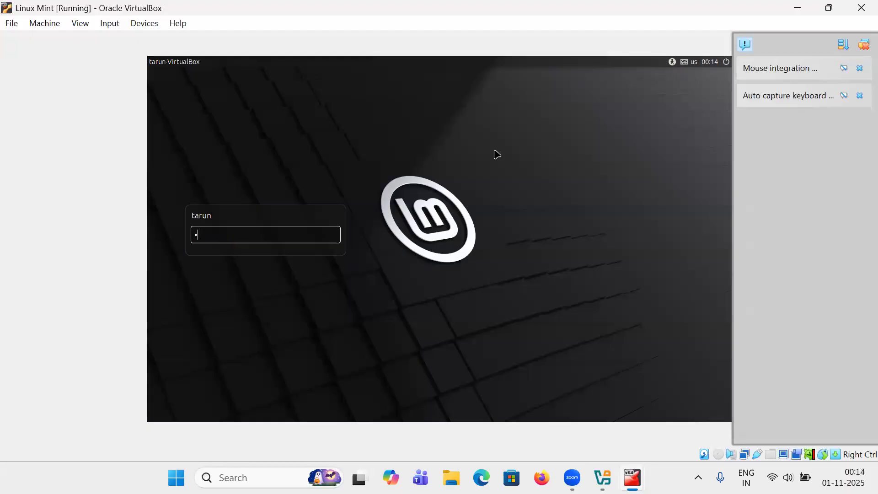
pyautogui.write('••••')
# Log into Linux Mint and run ip addr in a terminal, confirming the 10.0.0.50/24 lease
pyautogui.press('Return')
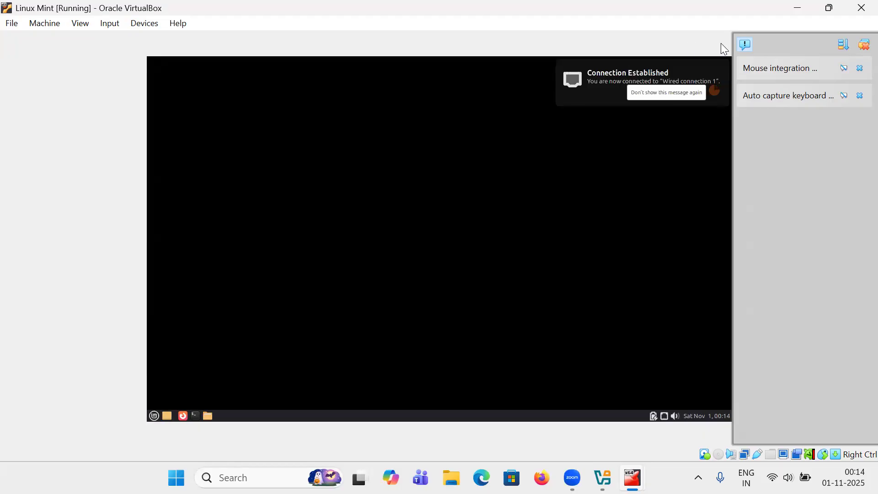
pyautogui.click(745, 43)
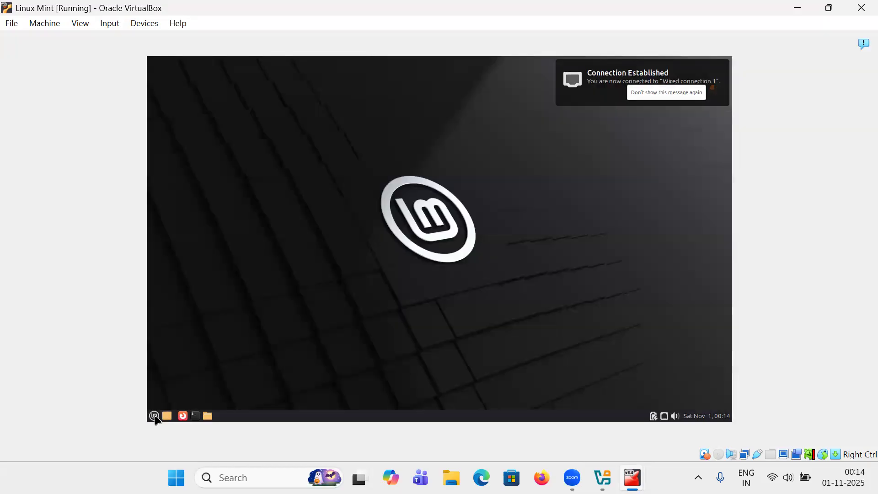
pyautogui.click(154, 416)
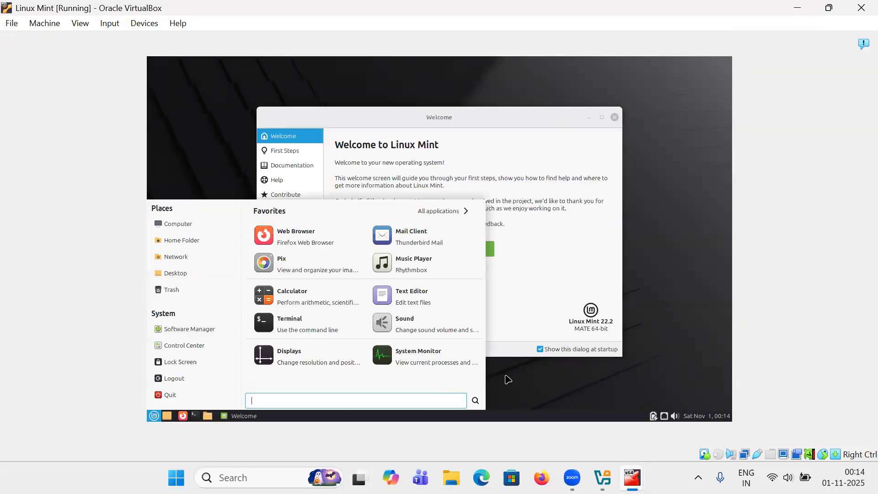
pyautogui.click(287, 330)
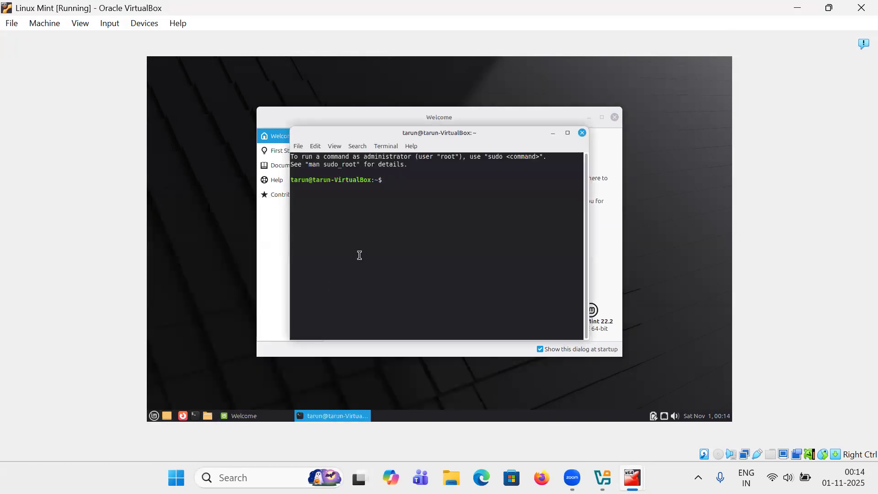
pyautogui.write('ip addr')
pyautogui.press('Return')
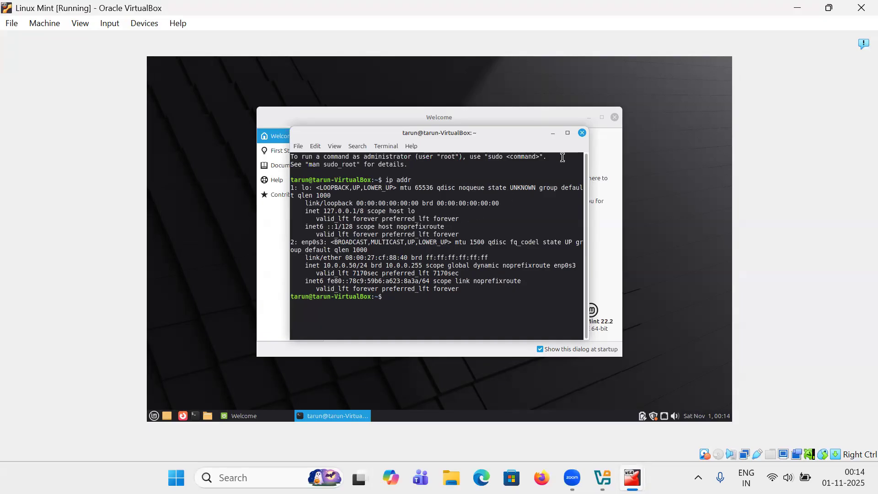
pyautogui.click(583, 132)
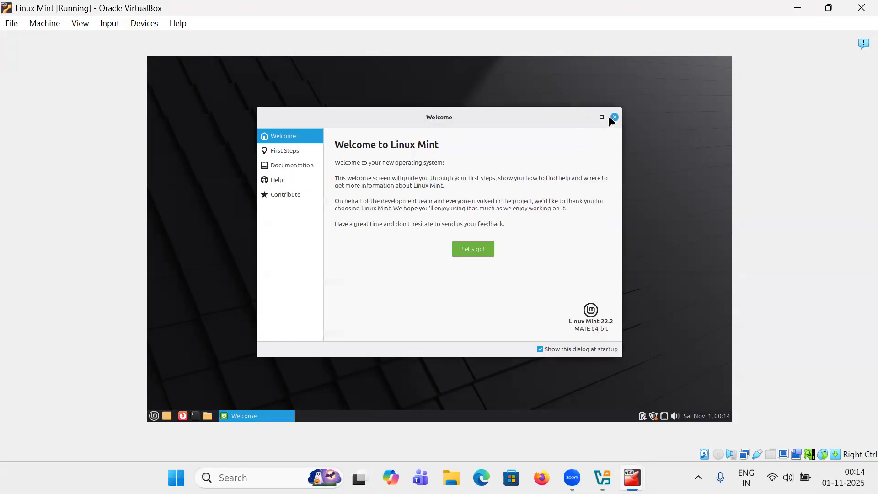
# Close the Welcome window and browse to 10.0.0.1 in Firefox
pyautogui.click(615, 118)
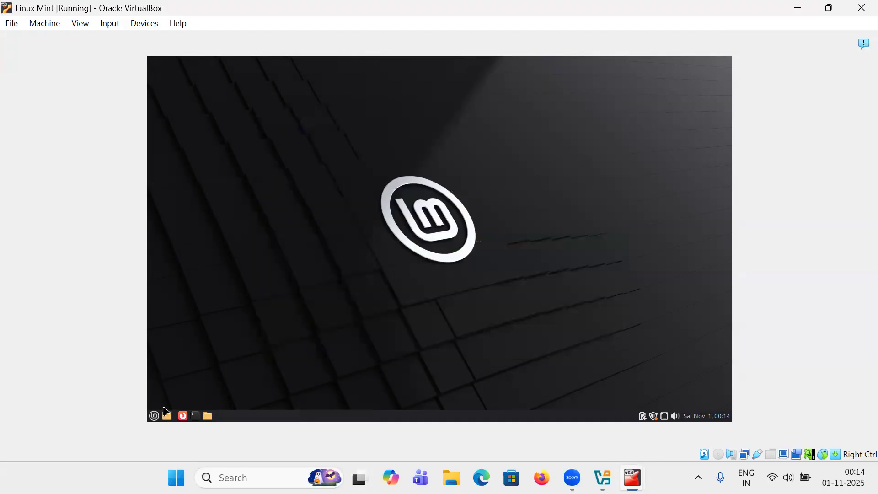
pyautogui.click(155, 417)
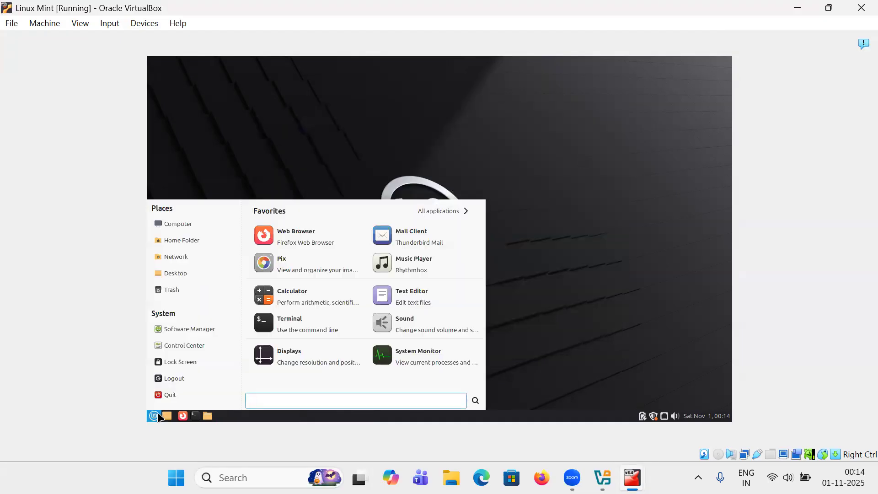
pyautogui.click(266, 240)
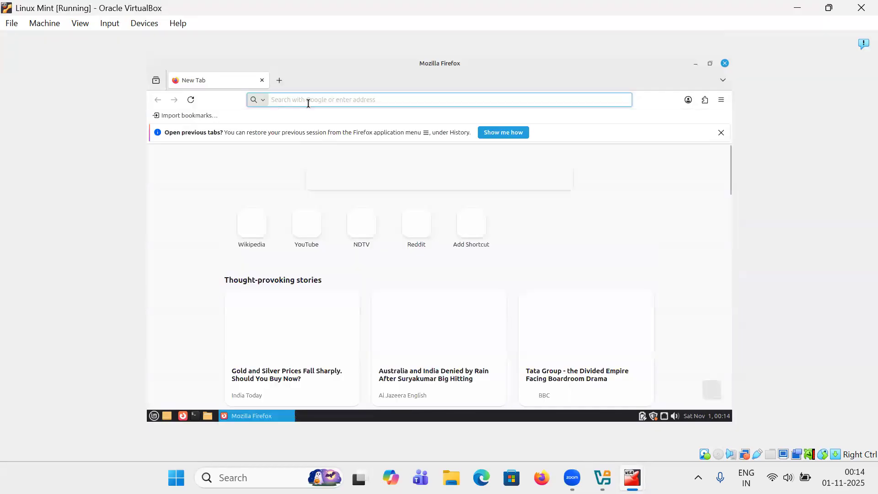
pyautogui.write('10.0.0.1')
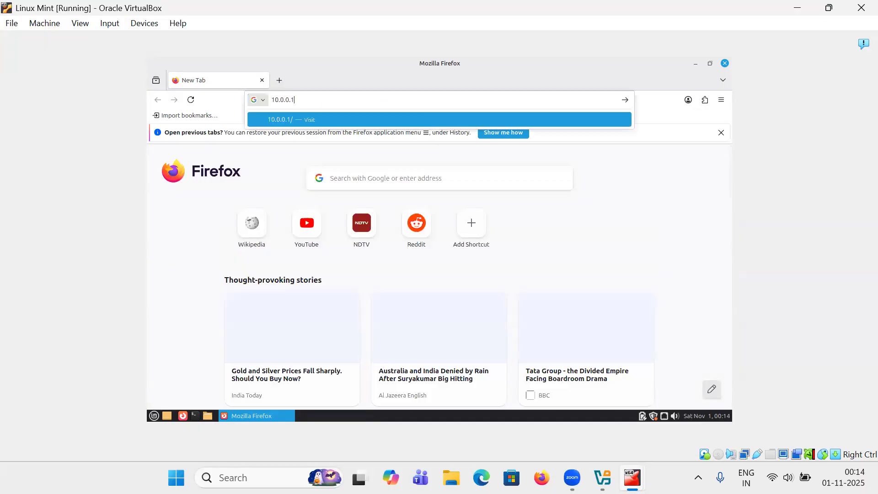
pyautogui.press('Return')
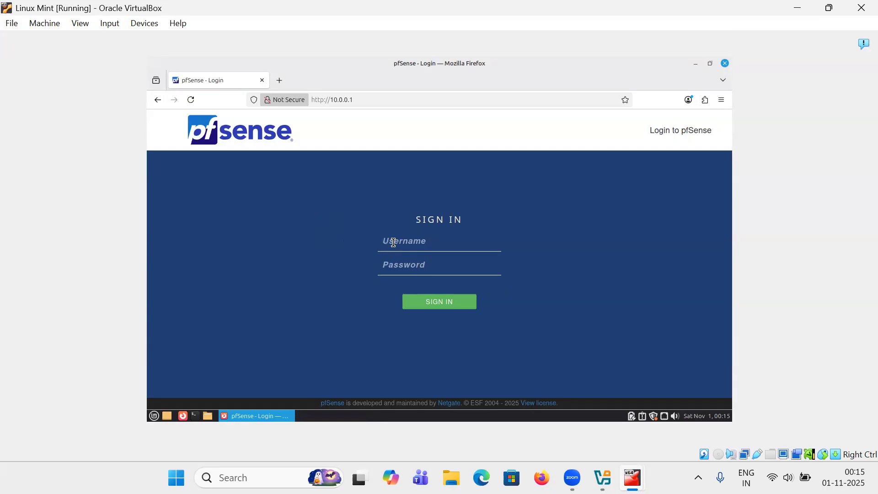
# Sign in as admin with the default password and decline Firefox's offer to save it
pyautogui.write('admin')
pyautogui.press('Tab')
pyautogui.write('pfsens')
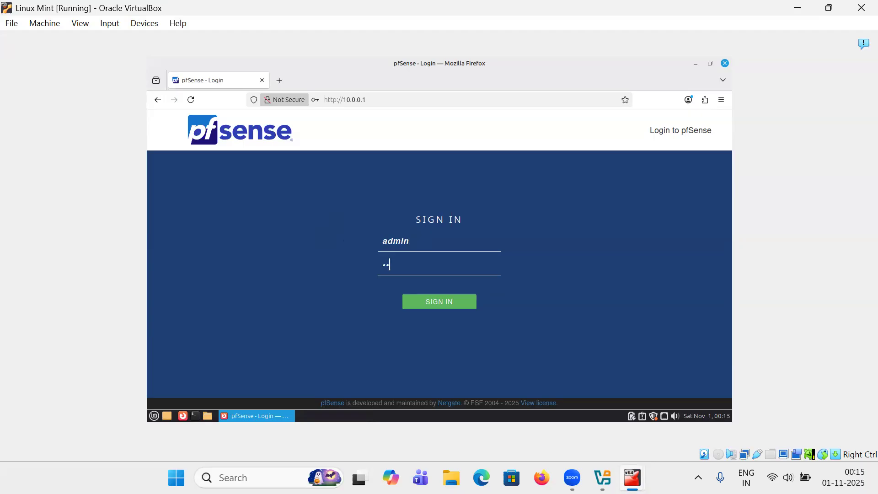
pyautogui.write('e')
pyautogui.press('Return')
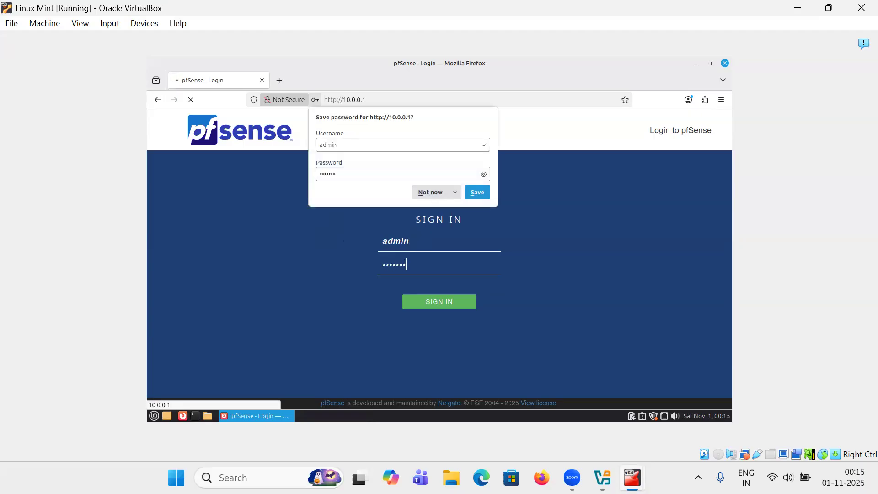
pyautogui.click(419, 190)
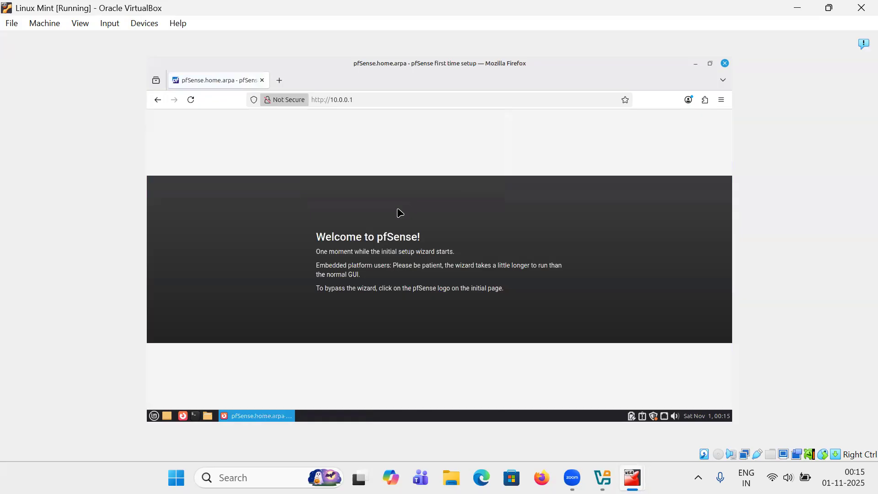